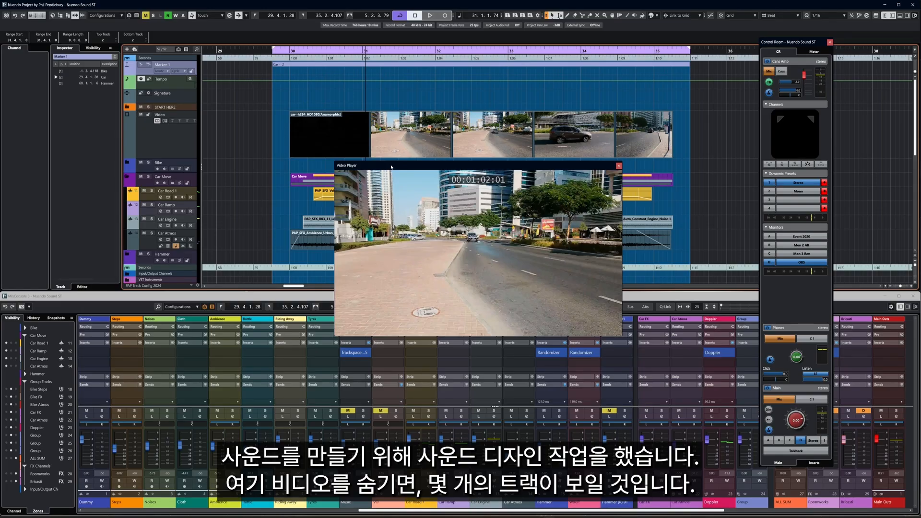
# Step: Play the car-pass section several times alongside the video to review the existing sound design
pyautogui.press('F8')
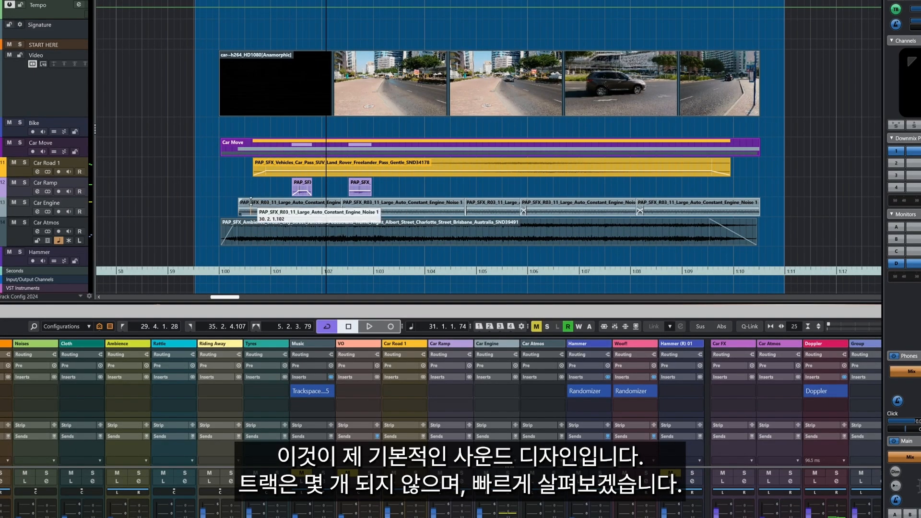
pyautogui.press('F8')
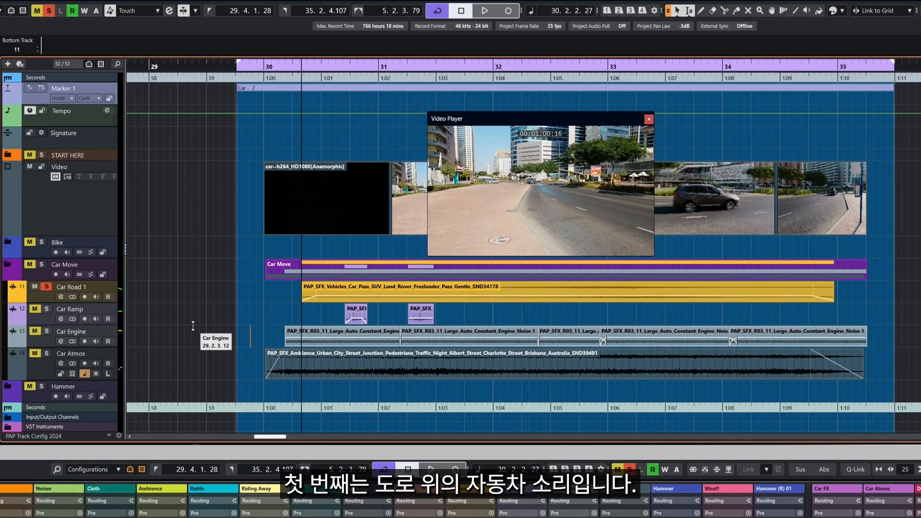
pyautogui.press('space')
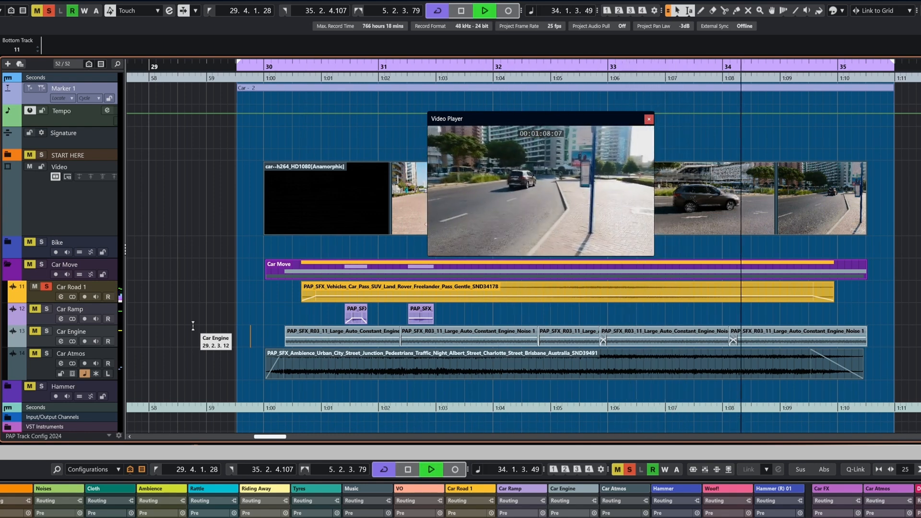
pyautogui.press('space')
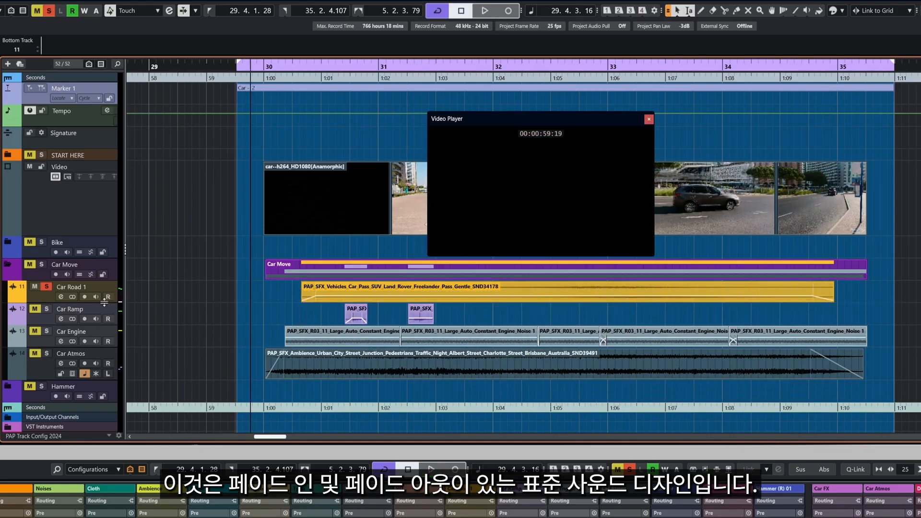
pyautogui.press('space')
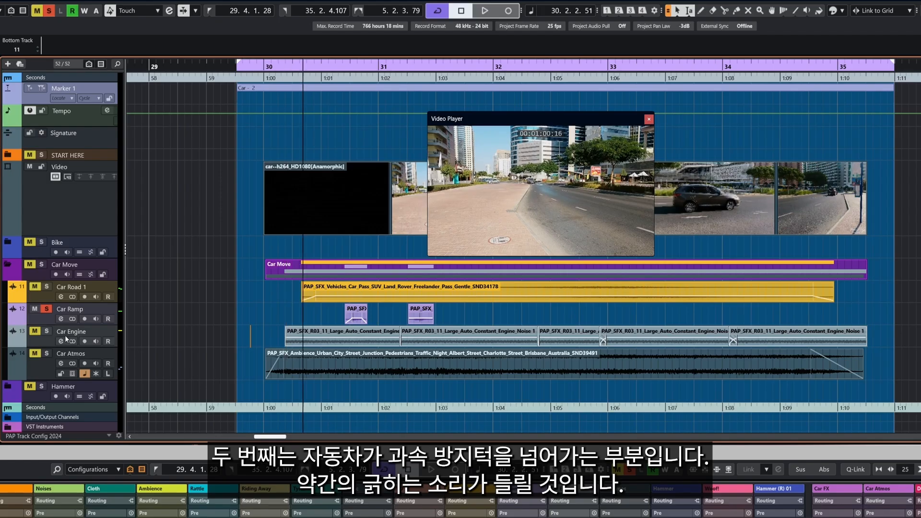
pyautogui.press('space')
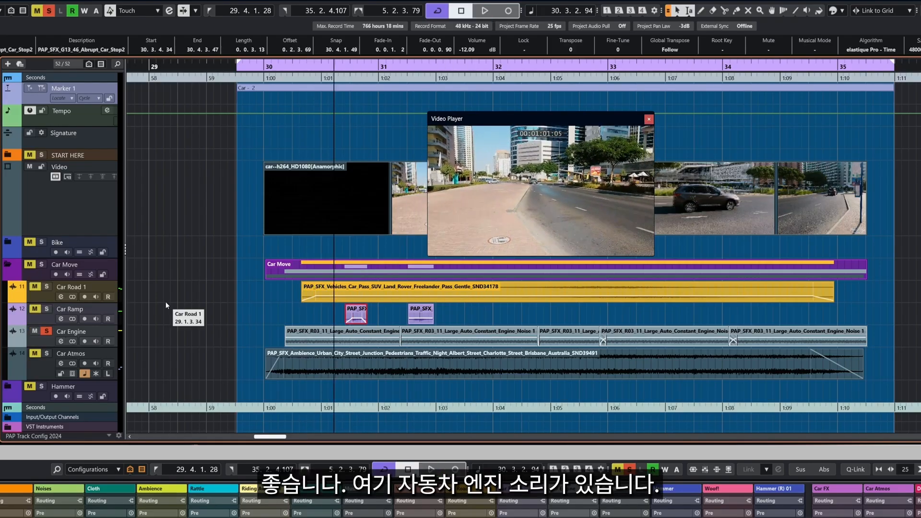
pyautogui.press('space')
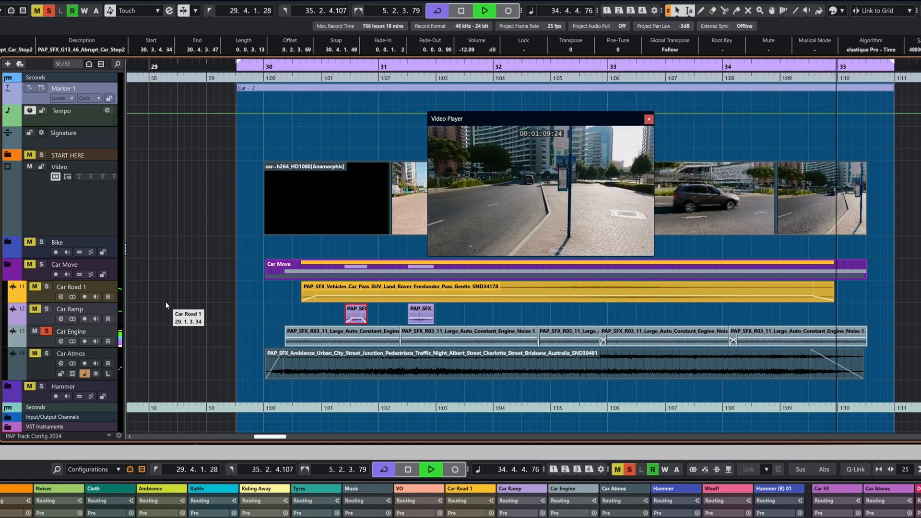
pyautogui.press('space')
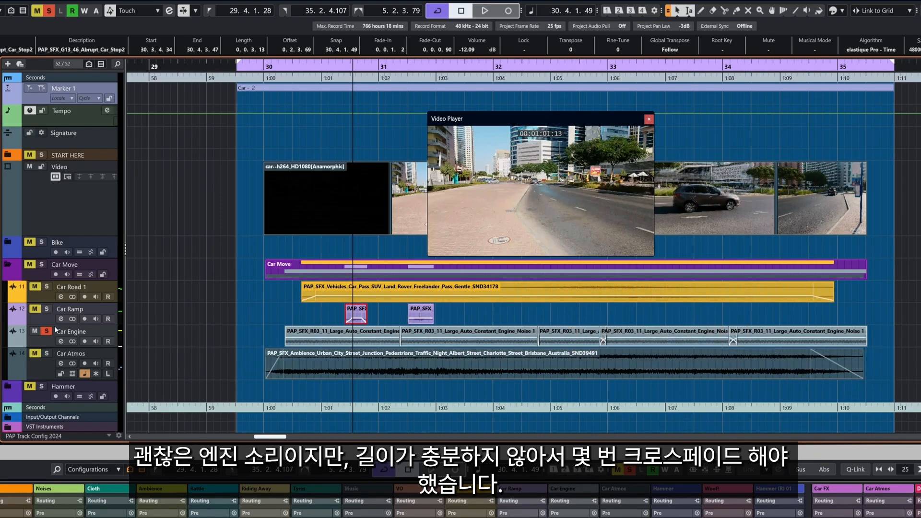
# Step: Switch the solo from the Car Engine track to the Car Atmos track and play the section back from the start
pyautogui.click(47, 331)
pyautogui.click(47, 356)
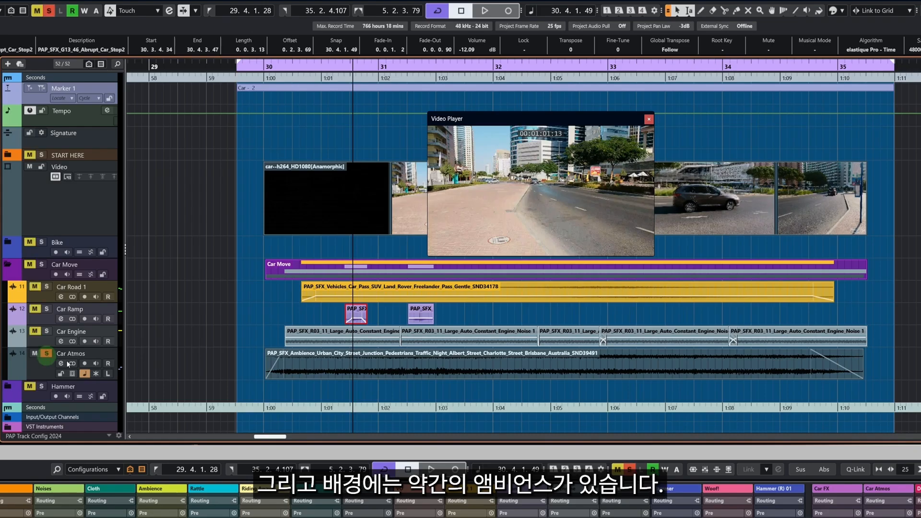
pyautogui.press('space')
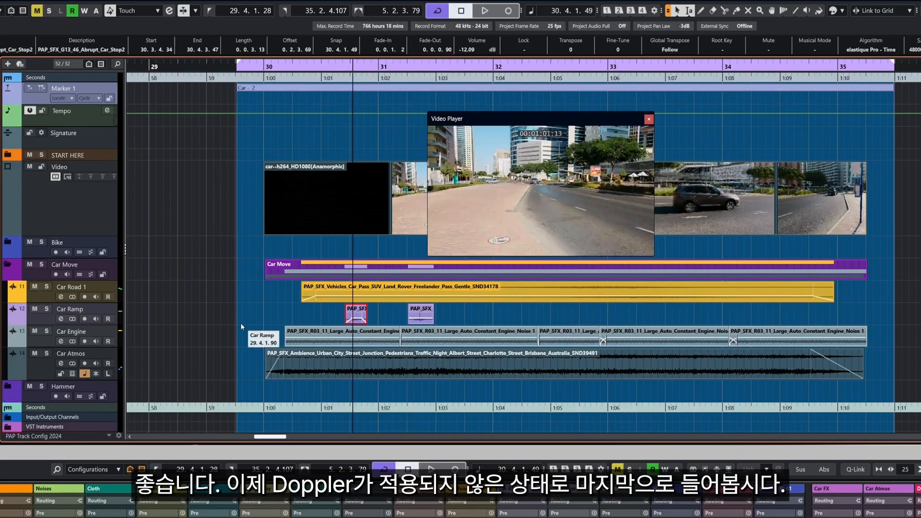
pyautogui.press('KP_Subtract')
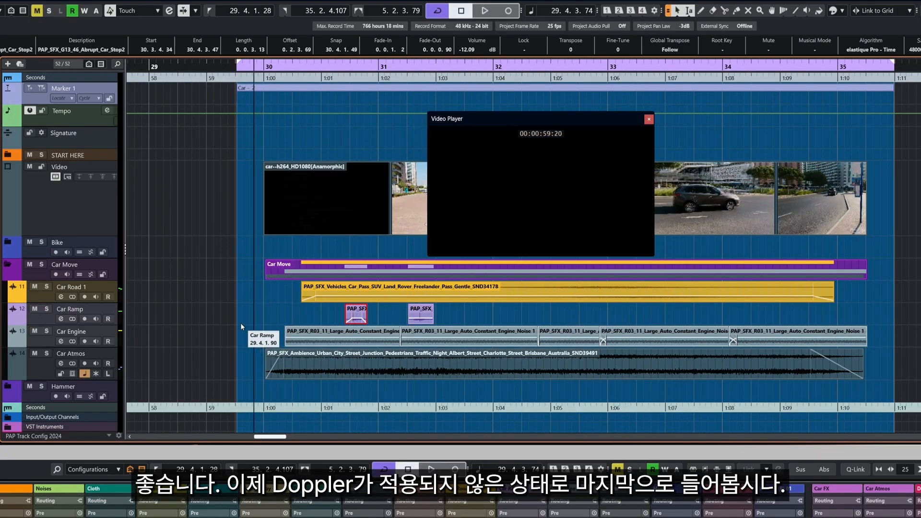
pyautogui.press('space')
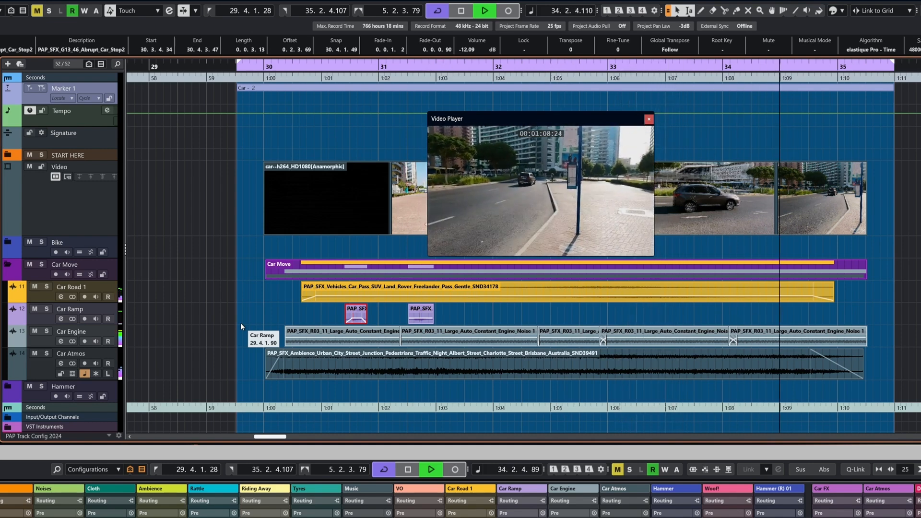
pyautogui.press('space')
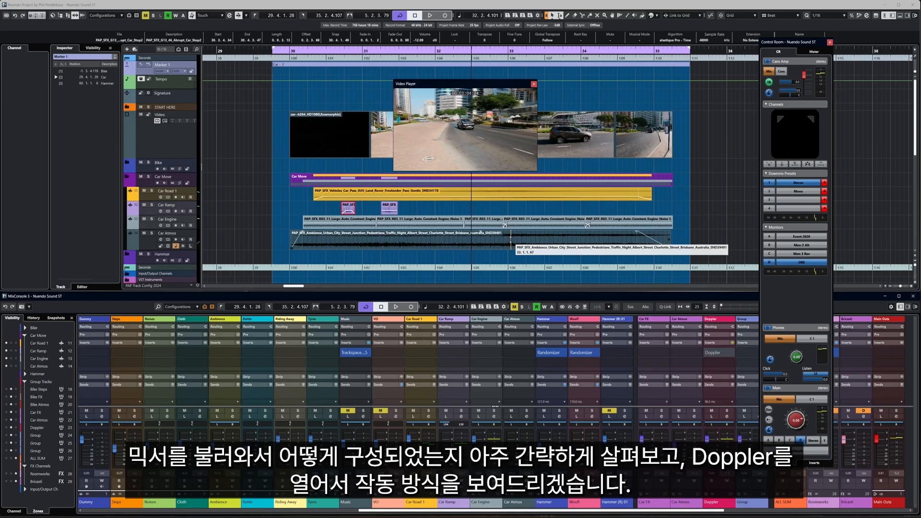
# Step: Open a second mixer window and select the Car Road 1, Car Ramp and Car Engine channels in turn
pyautogui.press('F3')
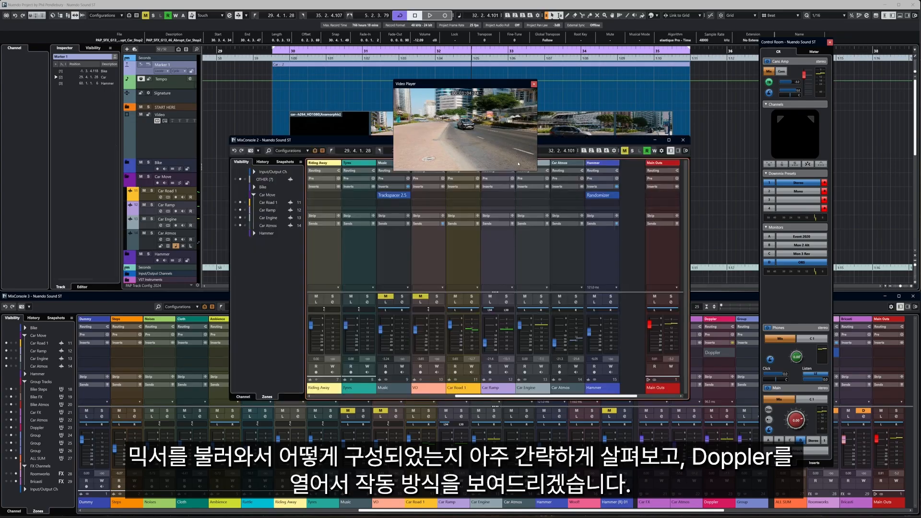
pyautogui.press('F8')
pyautogui.click(468, 259)
pyautogui.click(499, 261)
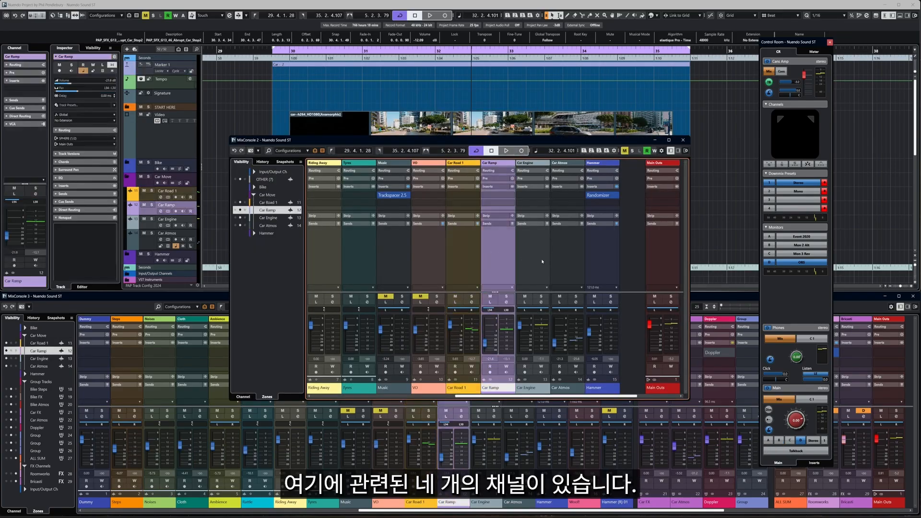
pyautogui.click(542, 261)
pyautogui.click(565, 262)
pyautogui.click(461, 259)
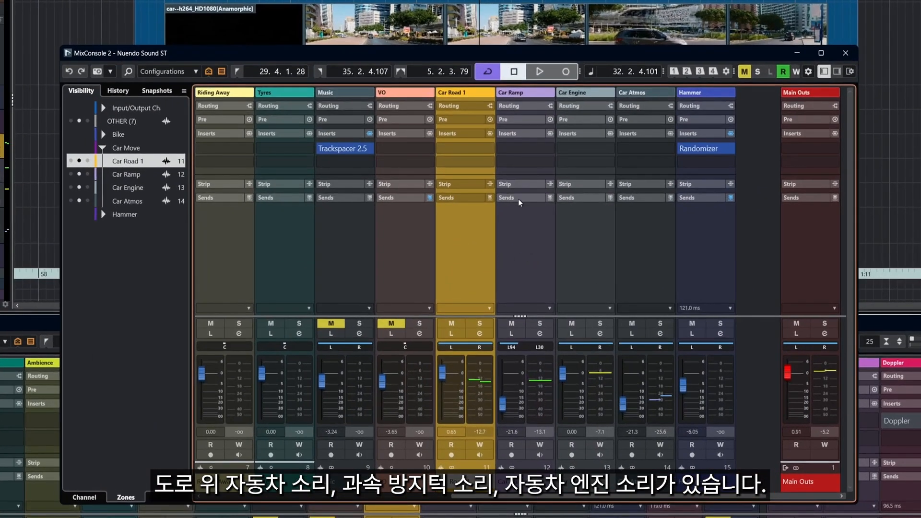
pyautogui.click(529, 279)
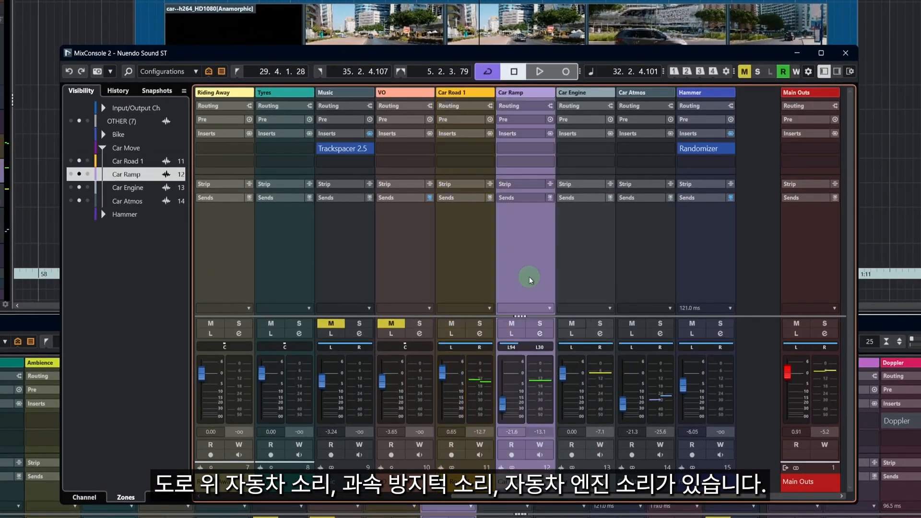
pyautogui.click(592, 277)
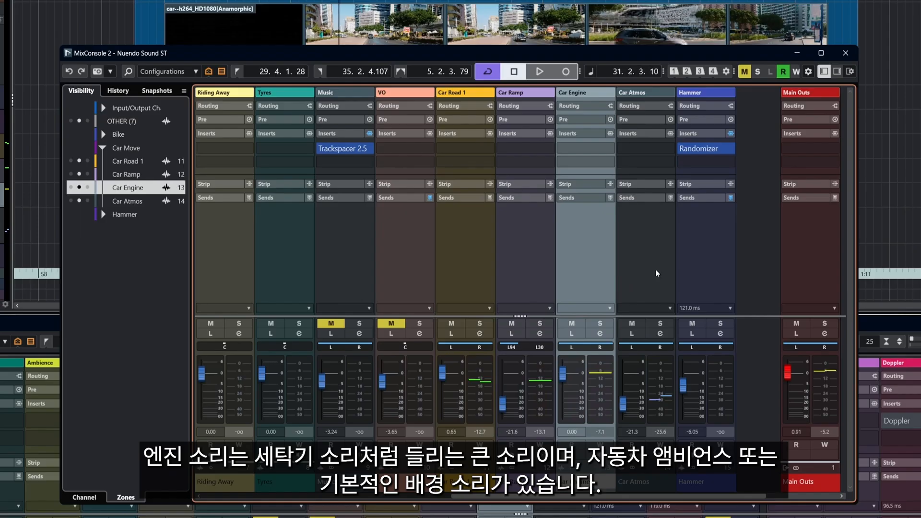
# Step: Play back while briefly soloing and unsoloing the Car Engine channel
pyautogui.press('space')
pyautogui.click(597, 322)
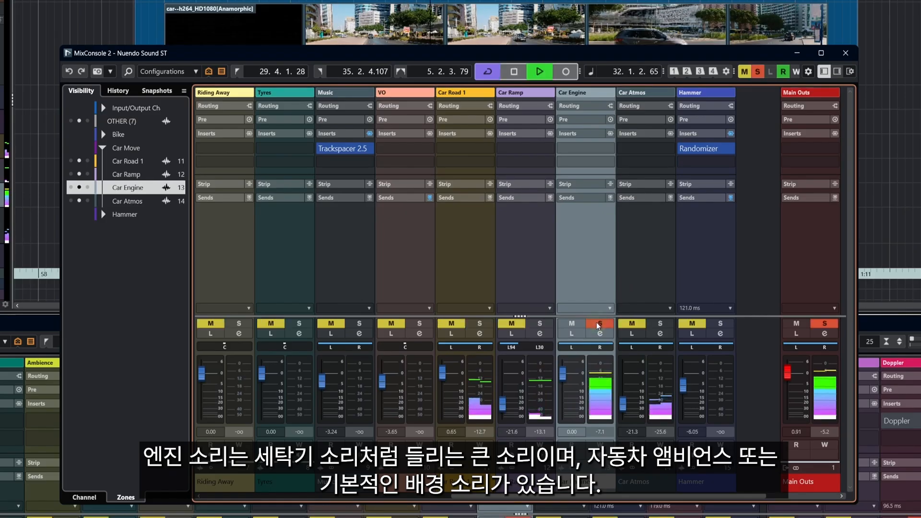
pyautogui.click(596, 323)
pyautogui.press('space')
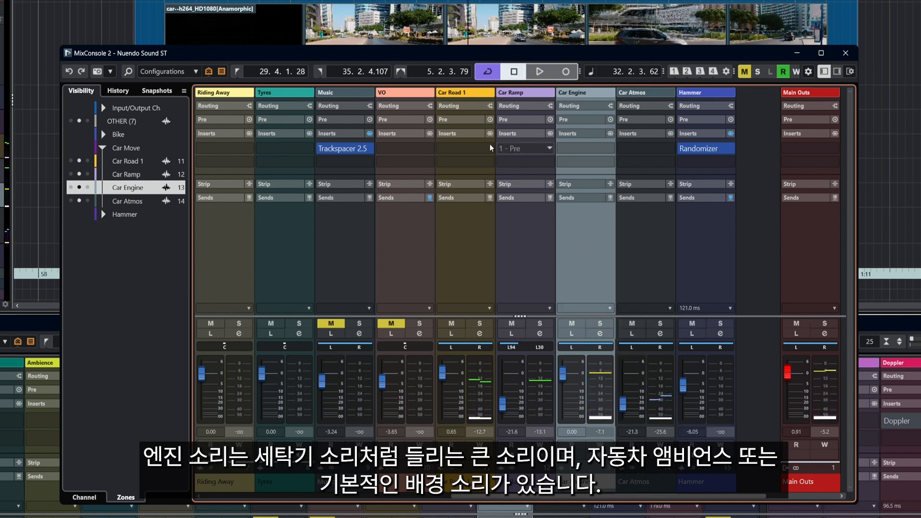
# Step: Show the mixer's routing section, solo the Car Engine channel and play it back
pyautogui.click(463, 106)
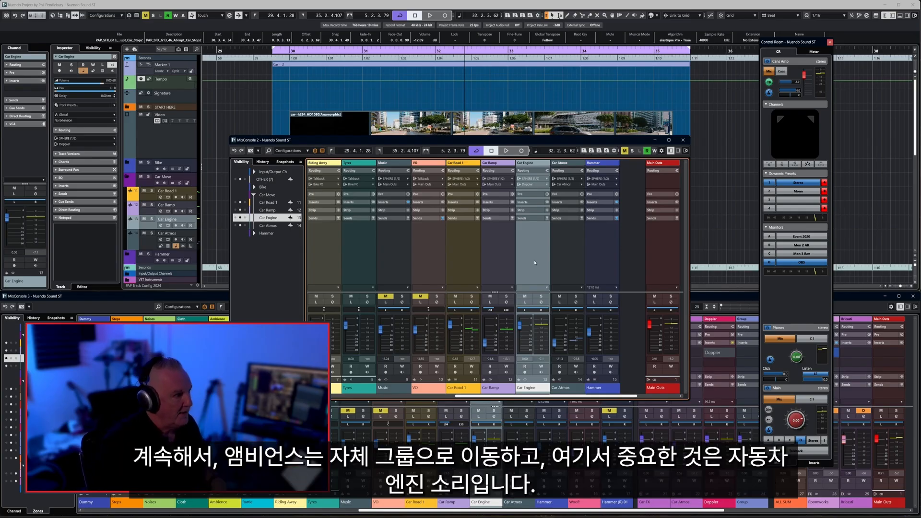
pyautogui.click(570, 238)
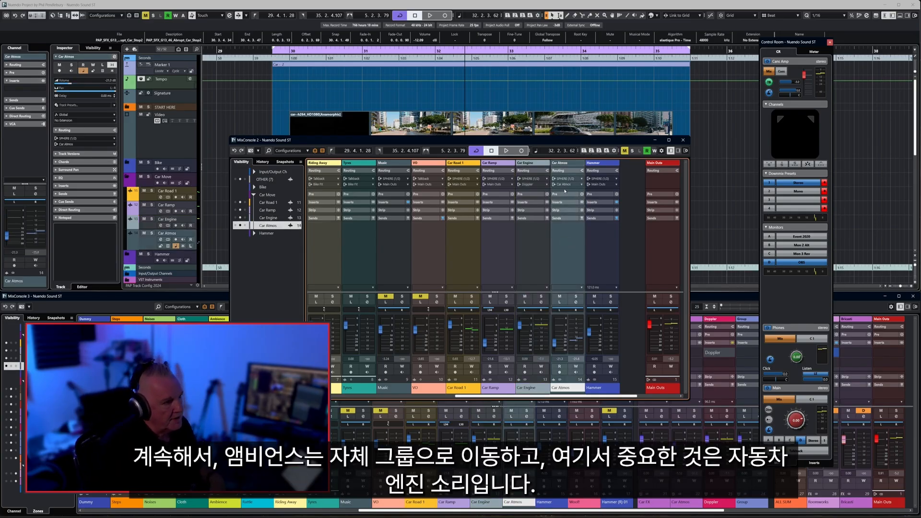
pyautogui.click(531, 236)
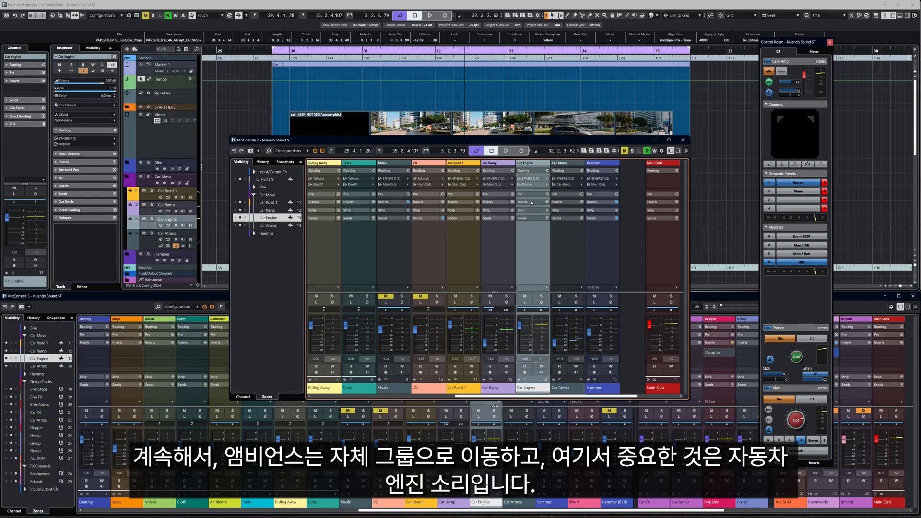
pyautogui.click(540, 301)
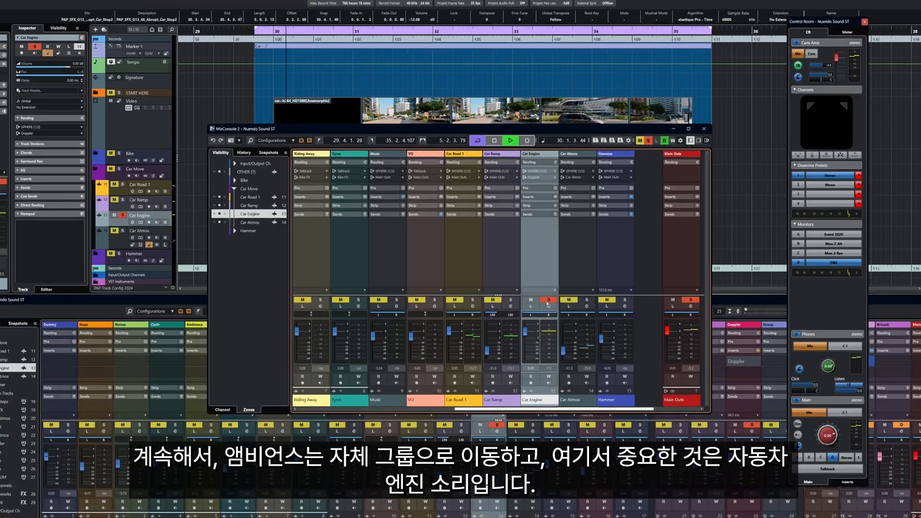
pyautogui.press('space')
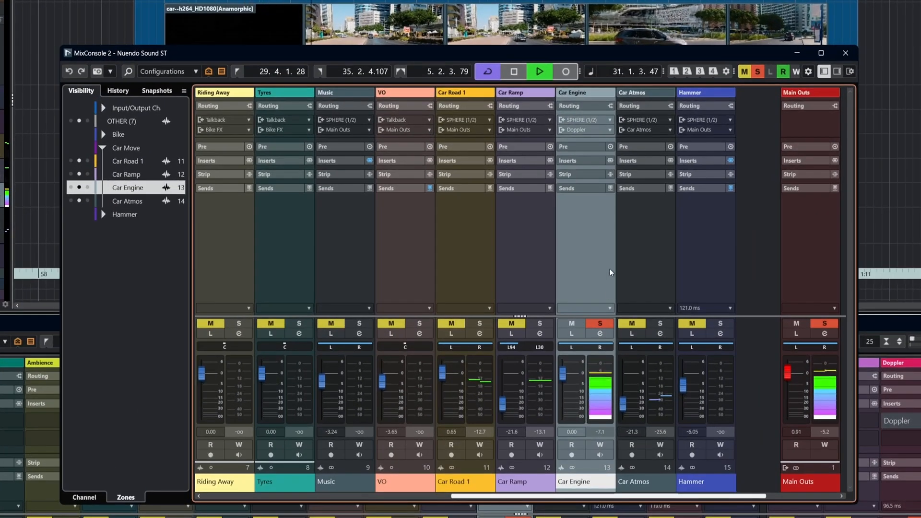
pyautogui.press('space')
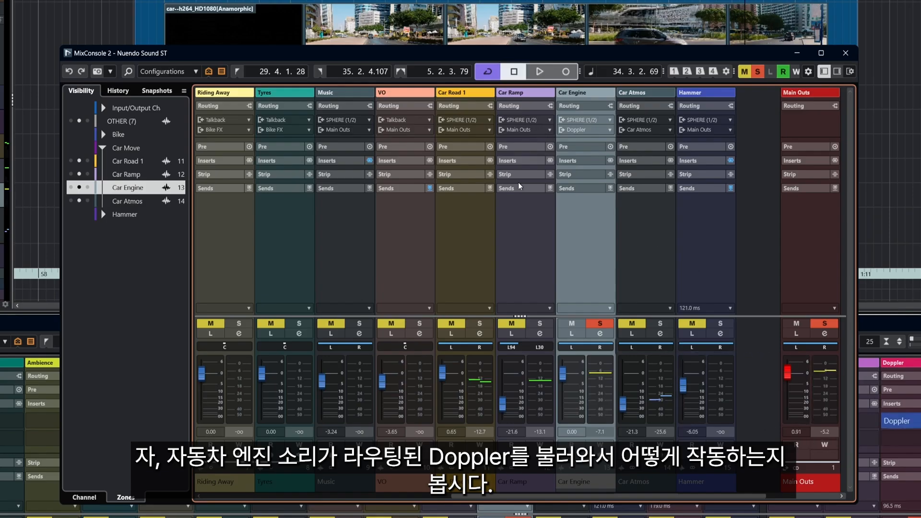
# Step: Open the Doppler insert on the Doppler channel, switch it to Manual mode and start playback
pyautogui.click(896, 421)
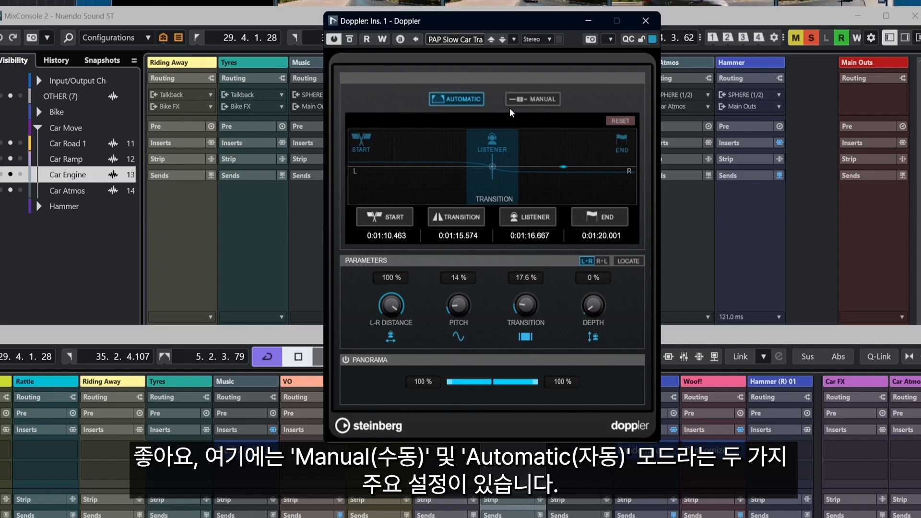
pyautogui.click(532, 99)
pyautogui.moveTo(439, 224); pyautogui.dragTo(390, 229)
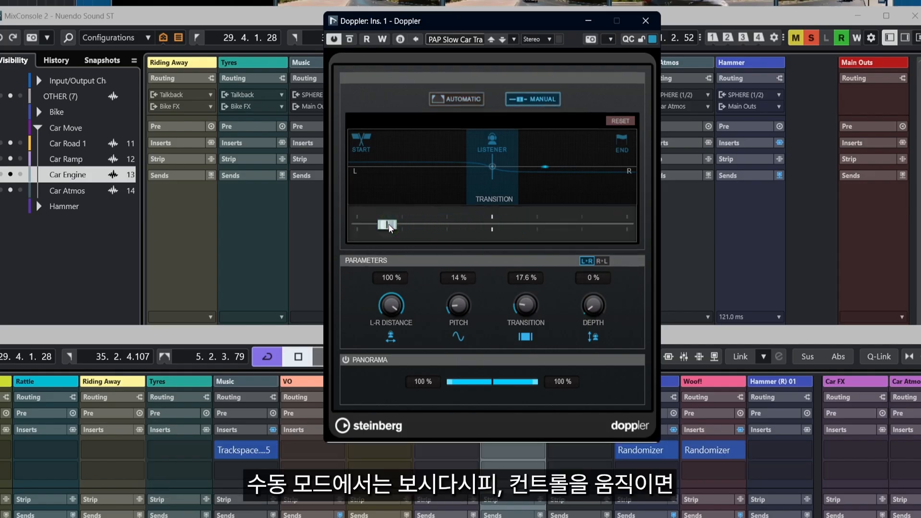
pyautogui.press('space')
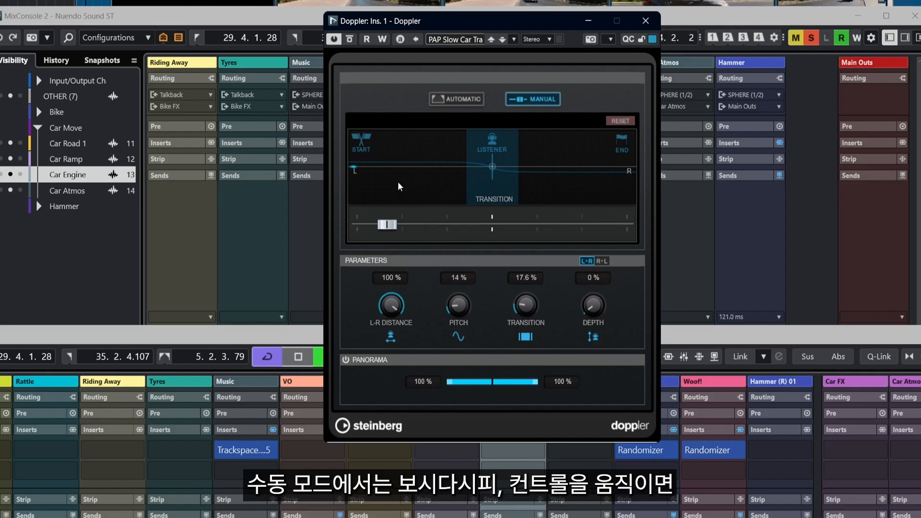
# Step: Sweep the Doppler object position across past the listener and back during playback
pyautogui.moveTo(387, 224); pyautogui.dragTo(574, 226)
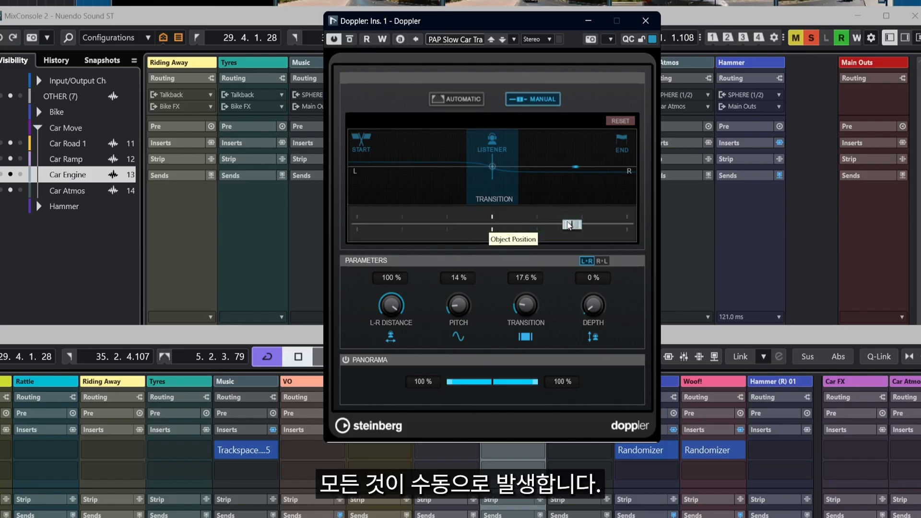
pyautogui.moveTo(571, 225); pyautogui.dragTo(402, 224)
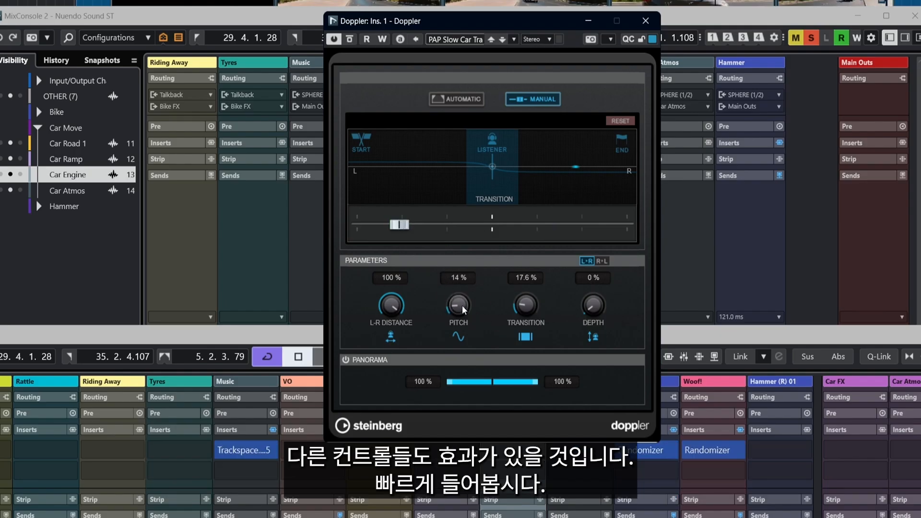
pyautogui.moveTo(403, 225); pyautogui.dragTo(468, 226)
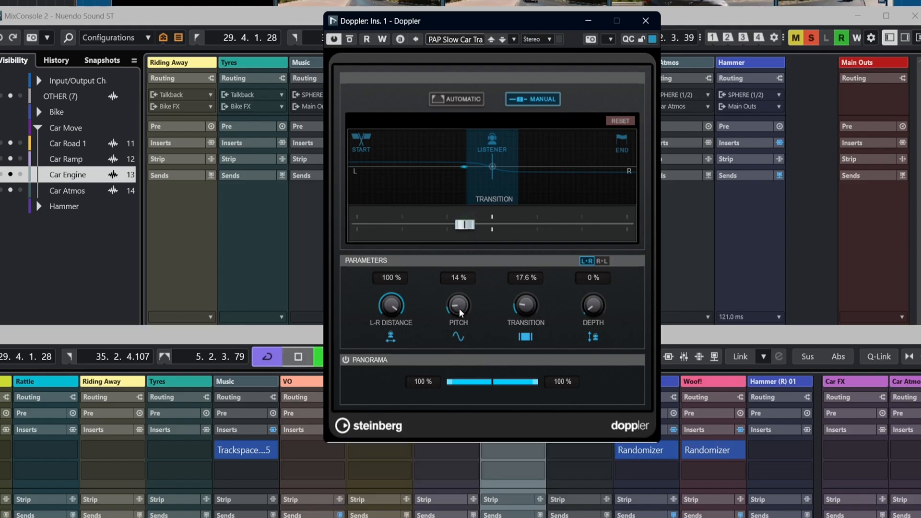
# Step: Set the Doppler pitch to 56% and transition to 48.1%, then sweep the object position past the listener
pyautogui.moveTo(459, 309); pyautogui.dragTo(436, 232)
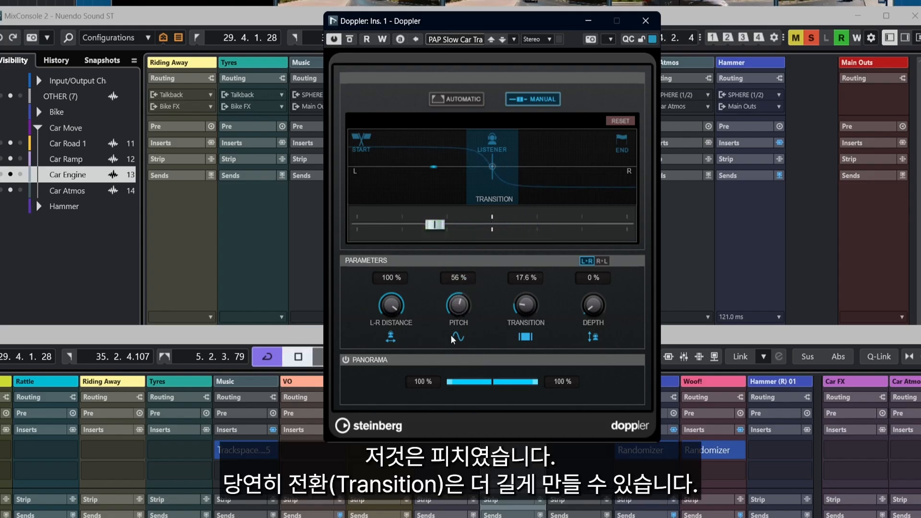
pyautogui.moveTo(523, 312); pyautogui.dragTo(520, 278)
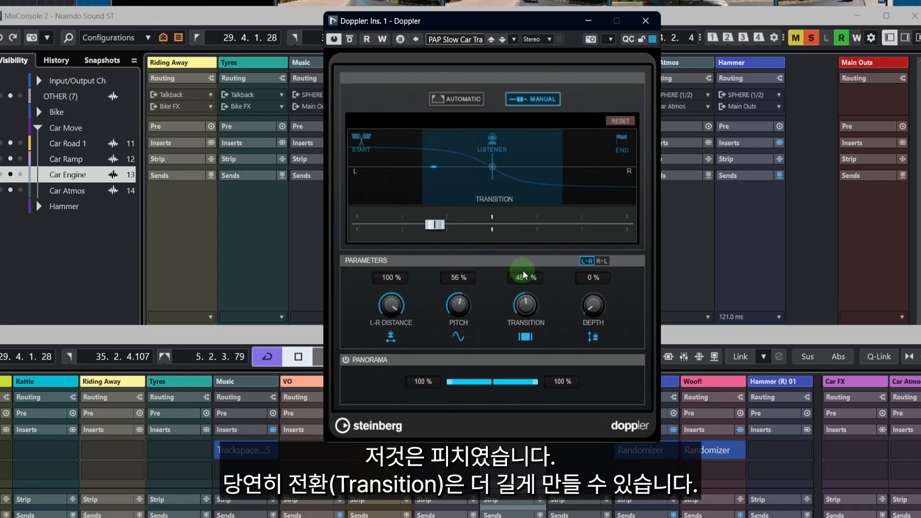
pyautogui.moveTo(435, 227); pyautogui.dragTo(585, 234)
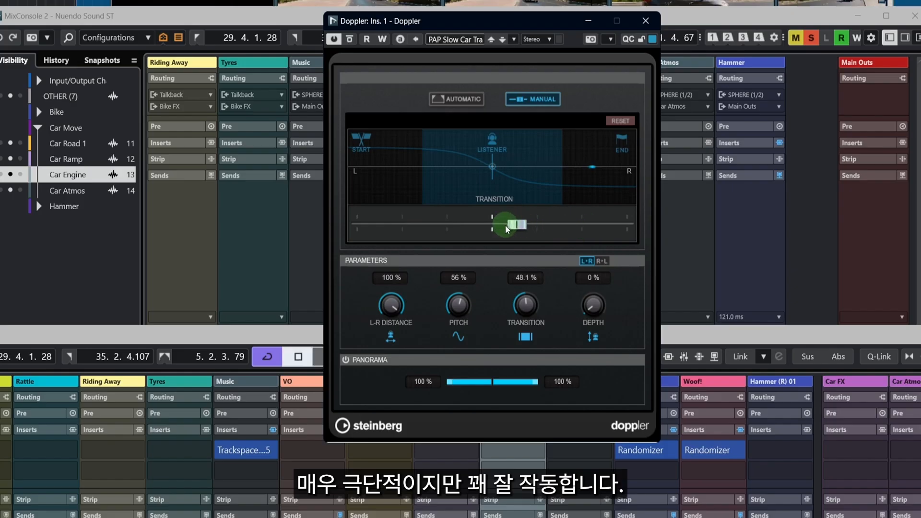
# Step: Sweep the Doppler object position left and right while setting the Depth to 42%
pyautogui.moveTo(505, 225); pyautogui.dragTo(413, 225)
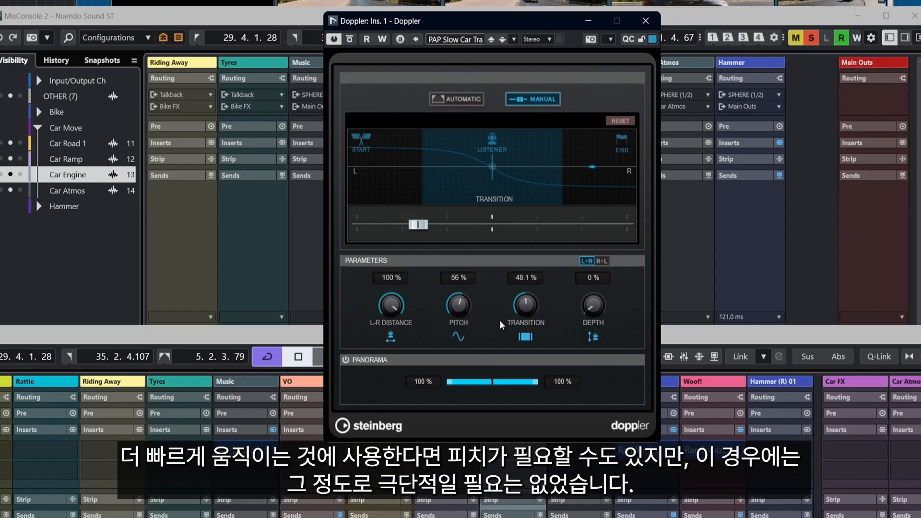
pyautogui.moveTo(595, 314); pyautogui.dragTo(594, 283)
pyautogui.moveTo(597, 215); pyautogui.dragTo(558, 226)
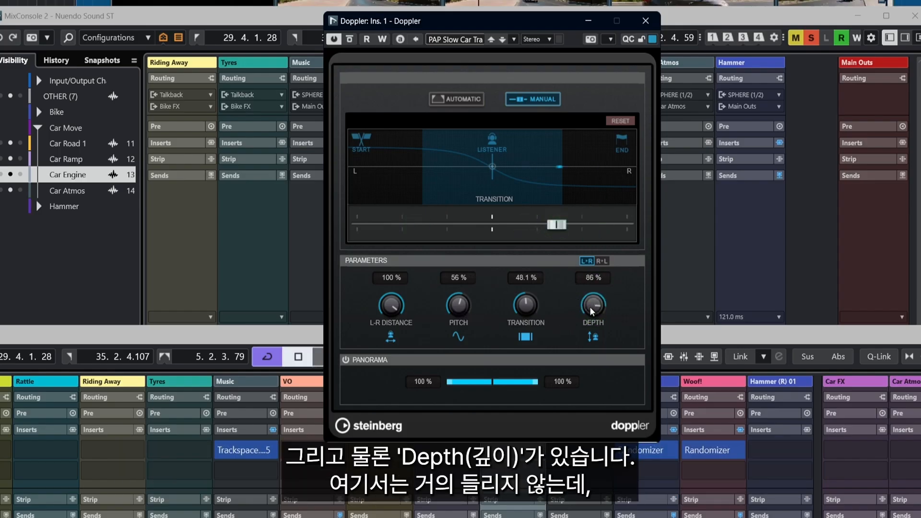
pyautogui.moveTo(594, 365); pyautogui.dragTo(591, 333)
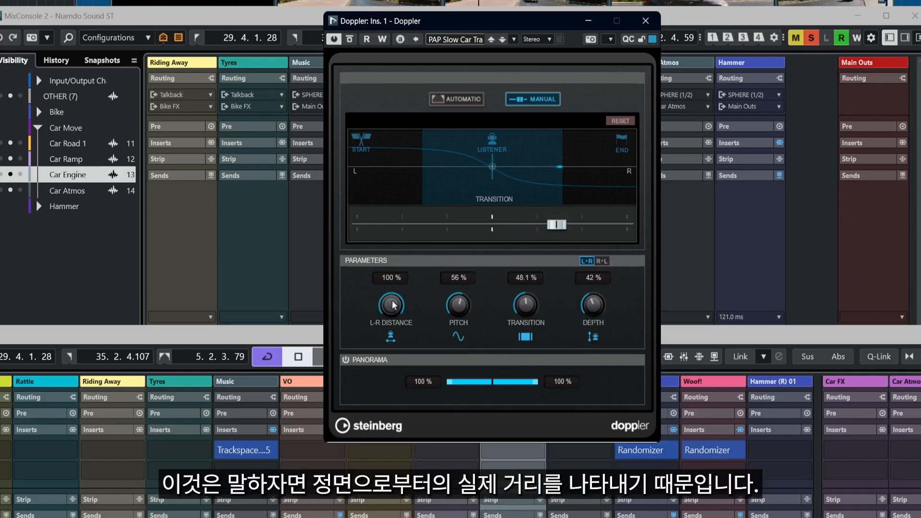
# Step: Lower the L-R Distance to 41% and sweep the object position from left to right
pyautogui.moveTo(391, 312); pyautogui.dragTo(387, 369)
pyautogui.click(378, 224)
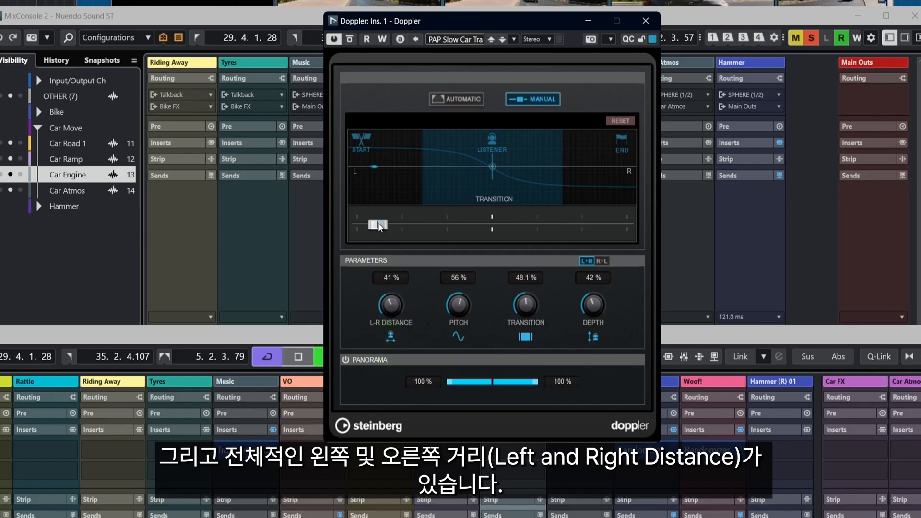
pyautogui.moveTo(378, 224); pyautogui.dragTo(603, 236)
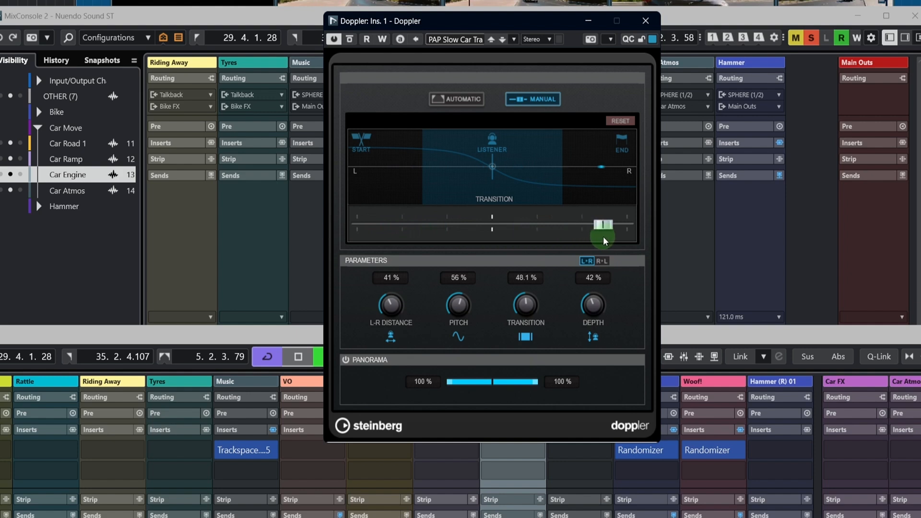
# Step: Reset the Doppler into Automatic mode and mark the Start point where the car first appears
pyautogui.click(619, 123)
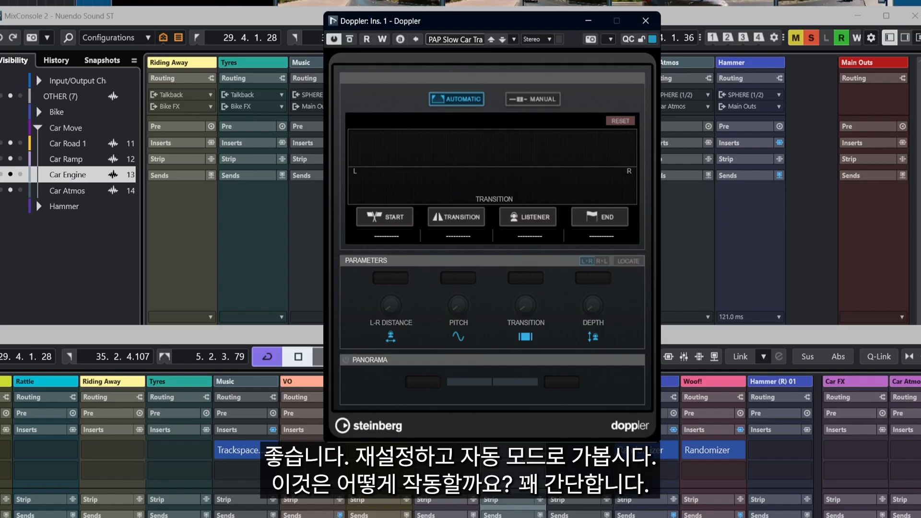
pyautogui.hotkey('alt', 'Tab')
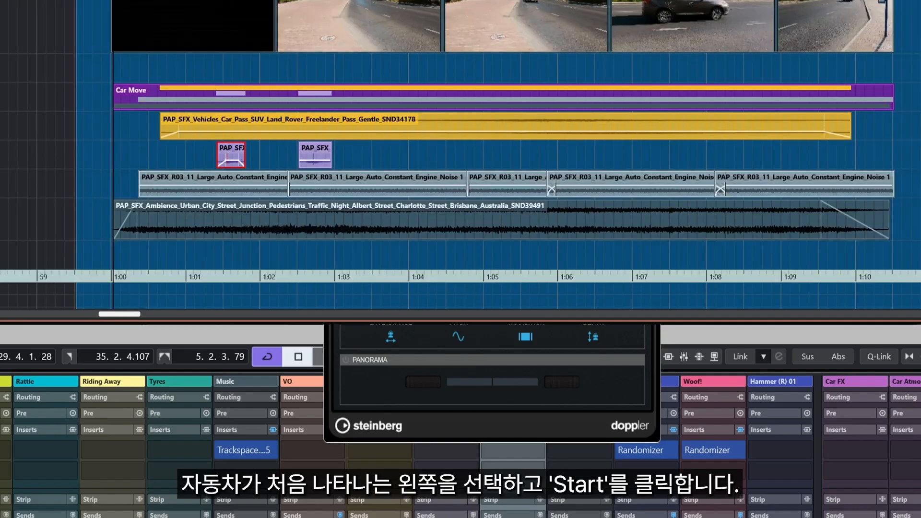
pyautogui.click(436, 430)
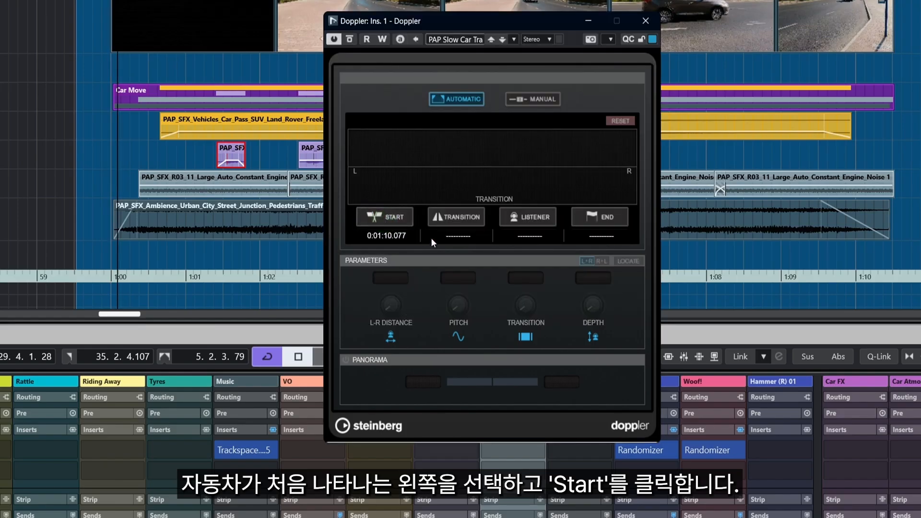
# Step: Move the playhead to where the car nearly disappears and mark the End point there
pyautogui.press('KP_Add')
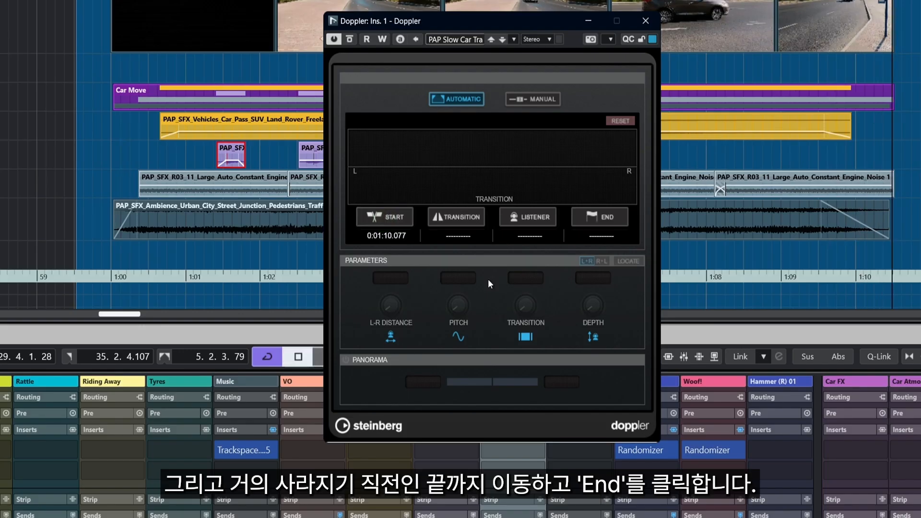
pyautogui.click(603, 214)
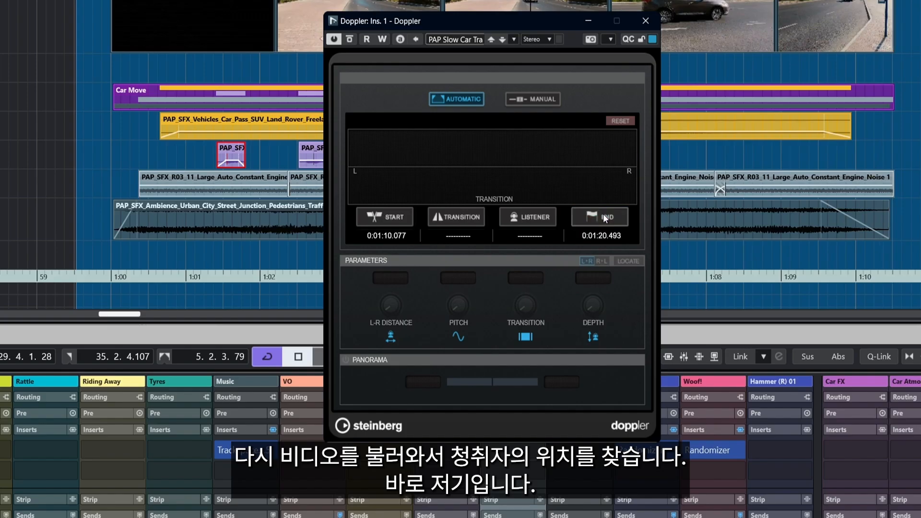
# Step: Open the video player and mark the Listener and Transition points where the car passes the camera
pyautogui.press('F8')
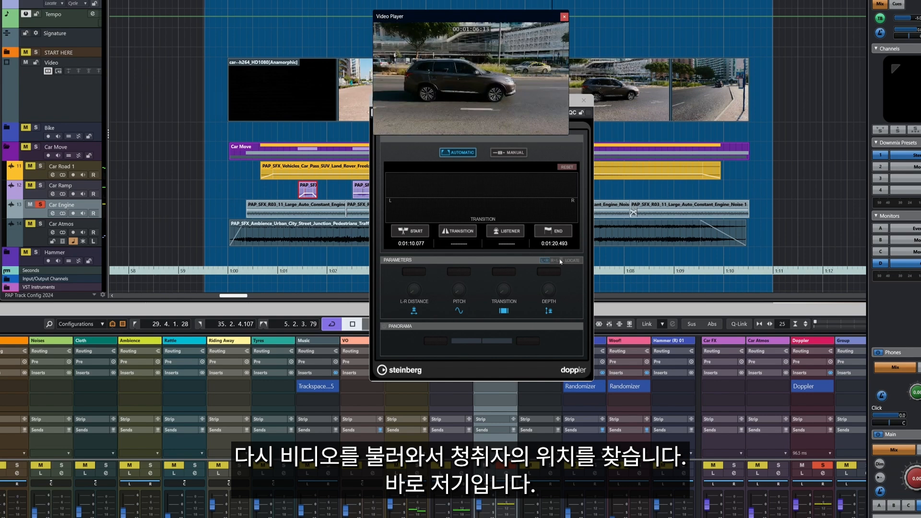
pyautogui.click(508, 233)
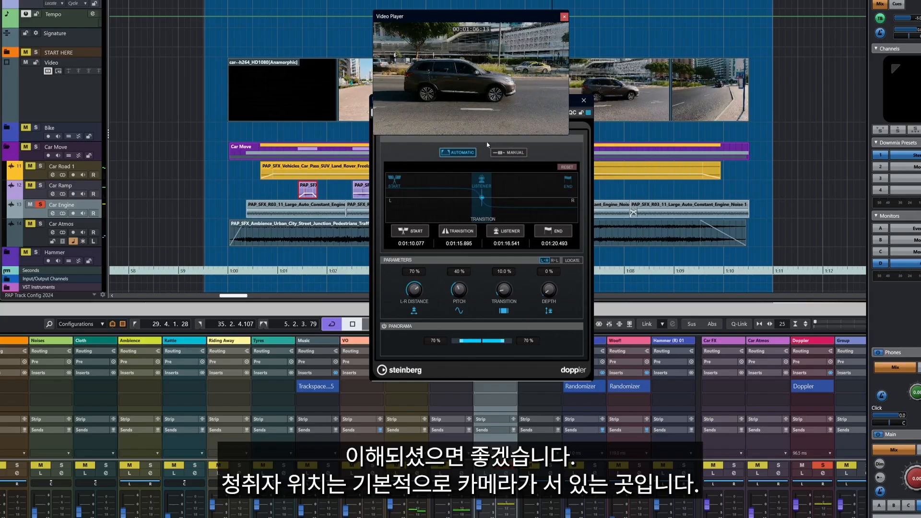
pyautogui.click(467, 236)
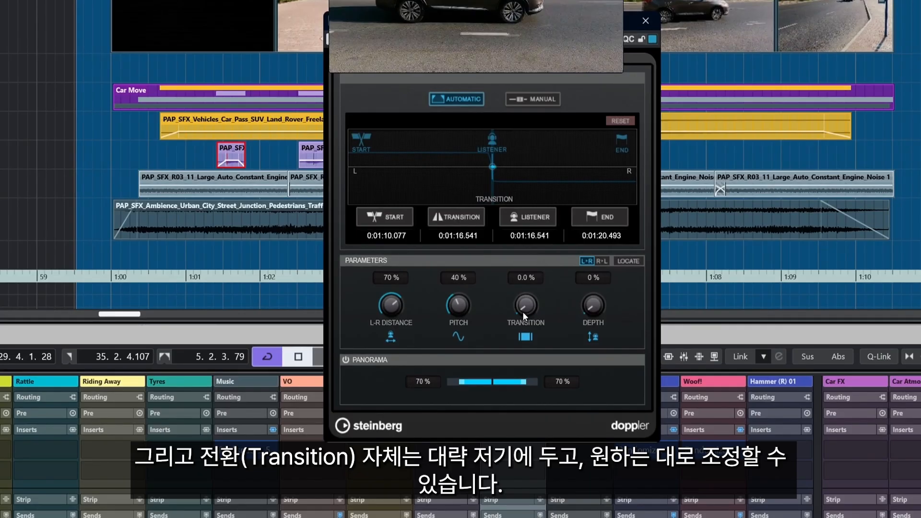
# Step: Set the Transition to 13.0% and play the automatic car pass back
pyautogui.moveTo(522, 312); pyautogui.dragTo(524, 298)
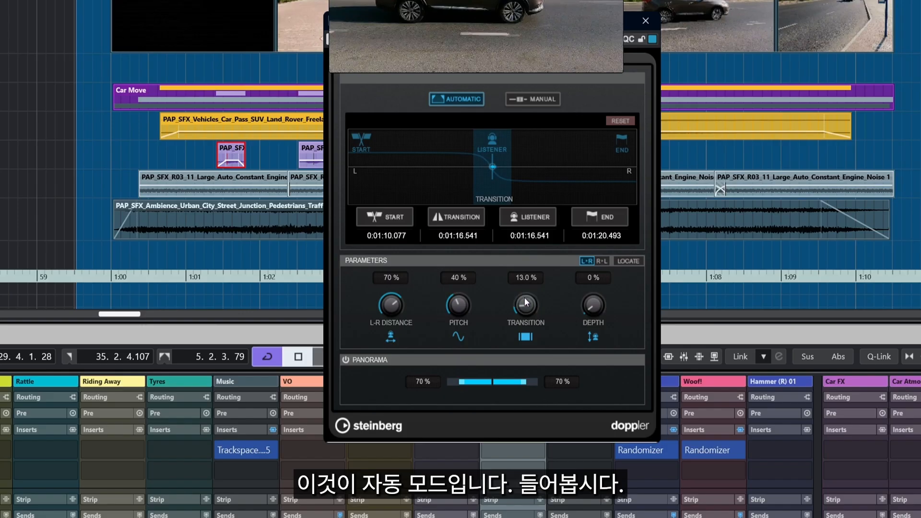
pyautogui.press('space')
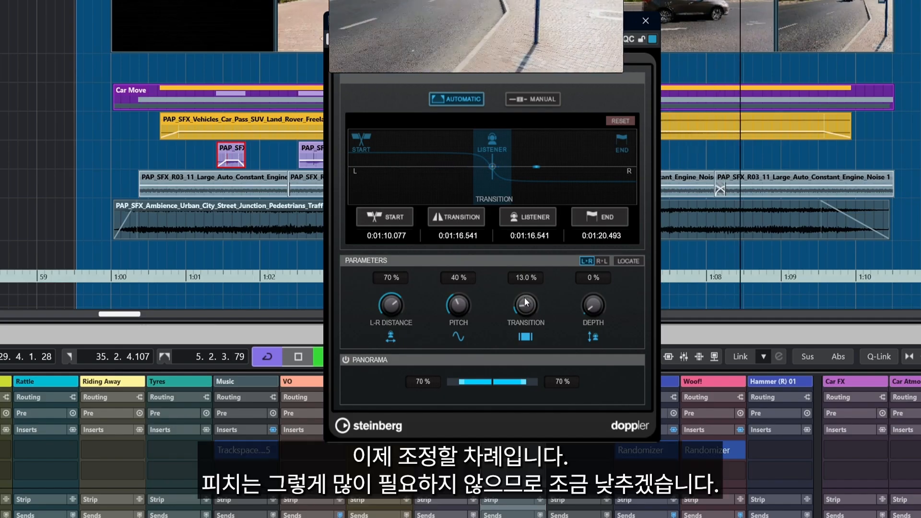
pyautogui.press('space')
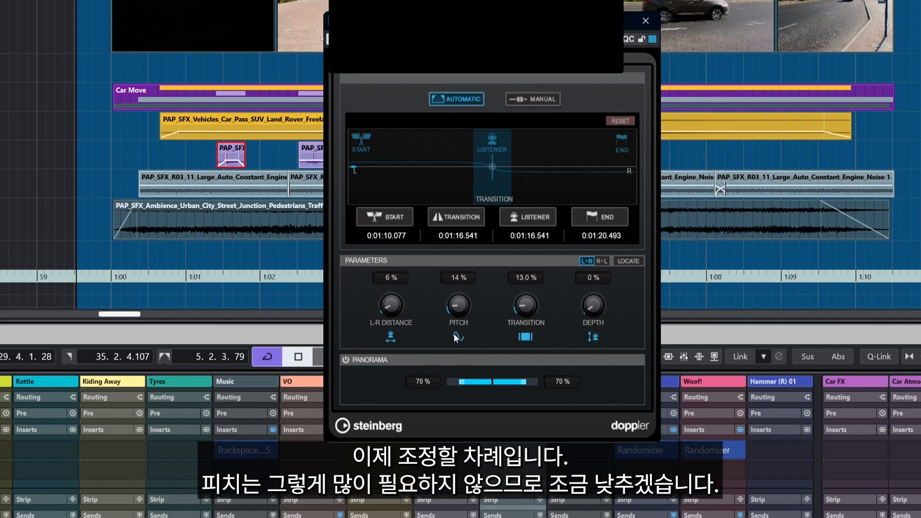
# Step: During playback raise L-R Distance to 16%, Pitch to 20%, and the right panning range to 100%
pyautogui.press('space')
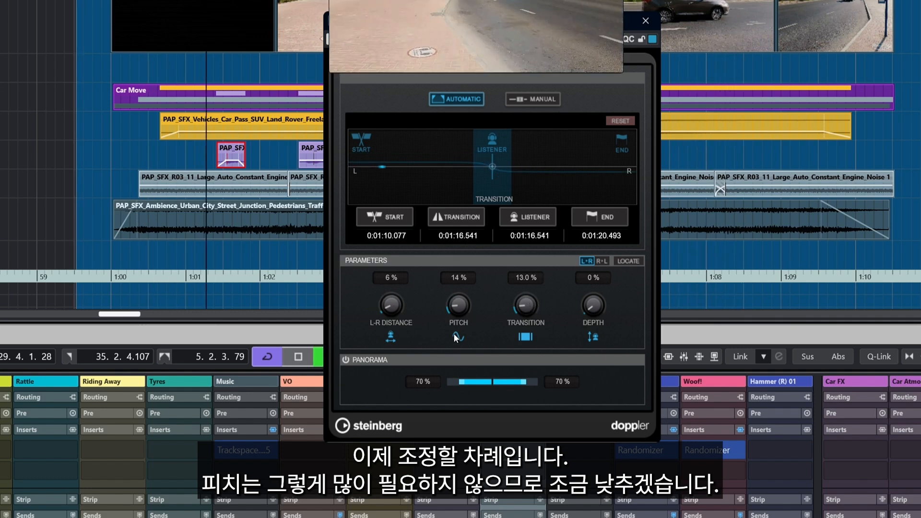
pyautogui.moveTo(382, 297); pyautogui.dragTo(382, 293)
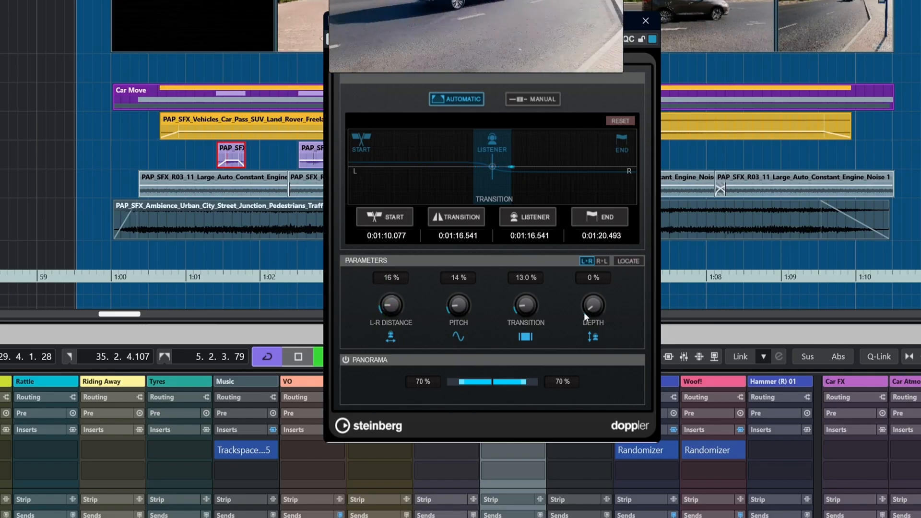
pyautogui.moveTo(456, 308); pyautogui.dragTo(457, 299)
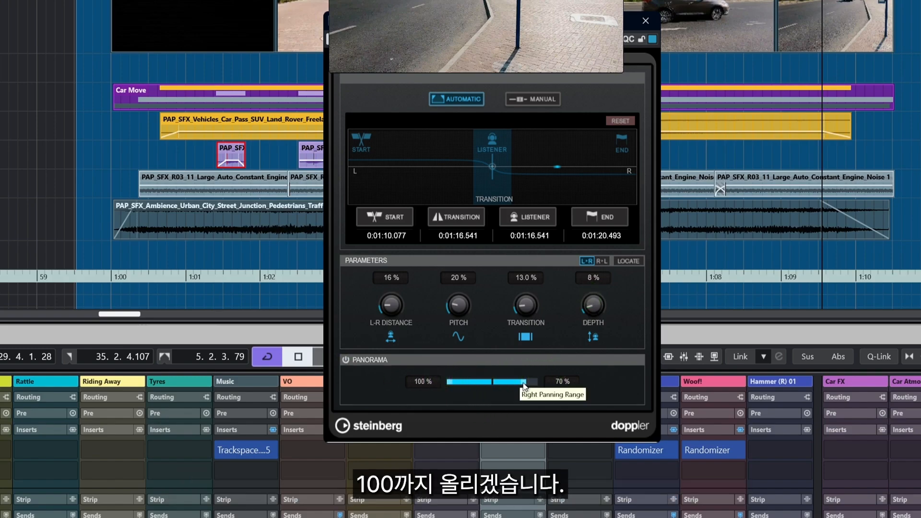
pyautogui.moveTo(524, 382); pyautogui.dragTo(552, 382)
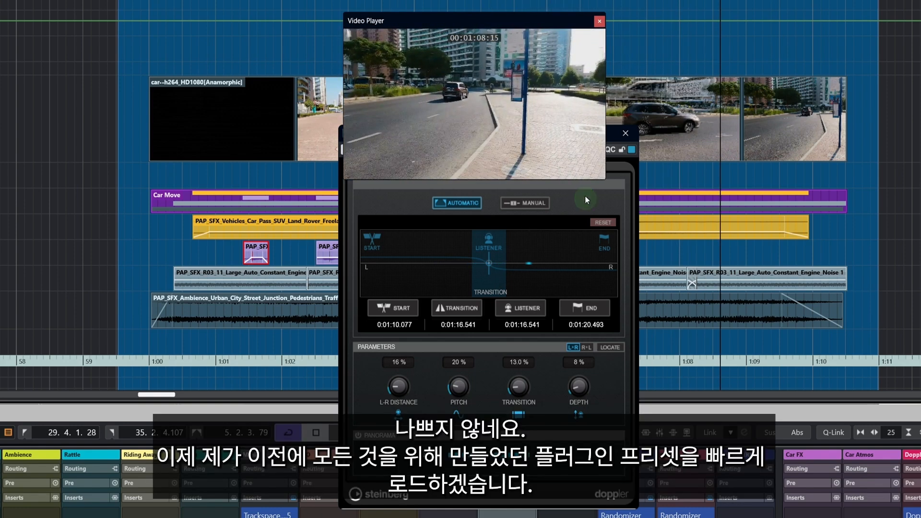
# Step: Close the video player and load the saved PAP Slow Car preset from the MediaBay
pyautogui.press('F8')
pyautogui.click(454, 150)
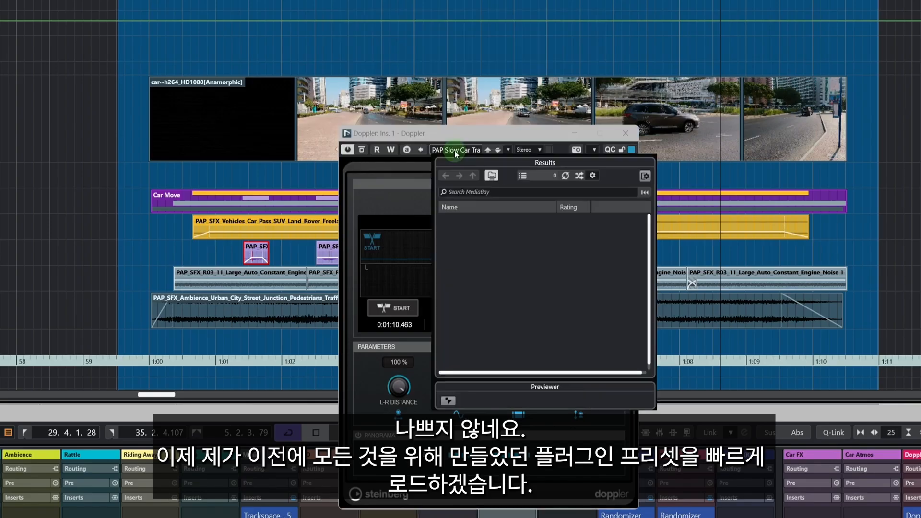
pyautogui.click(491, 220)
pyautogui.doubleClick(490, 220)
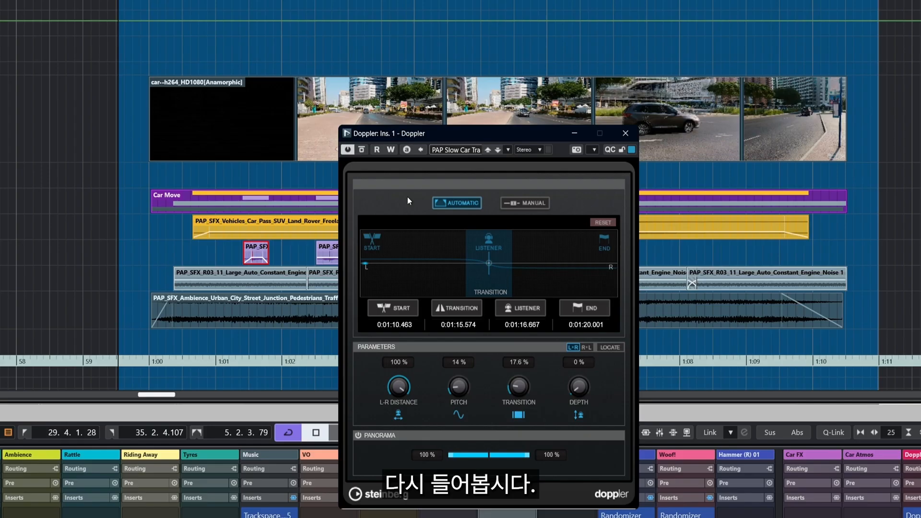
# Step: Play back the car pass with the loaded Doppler preset from the start
pyautogui.press('space')
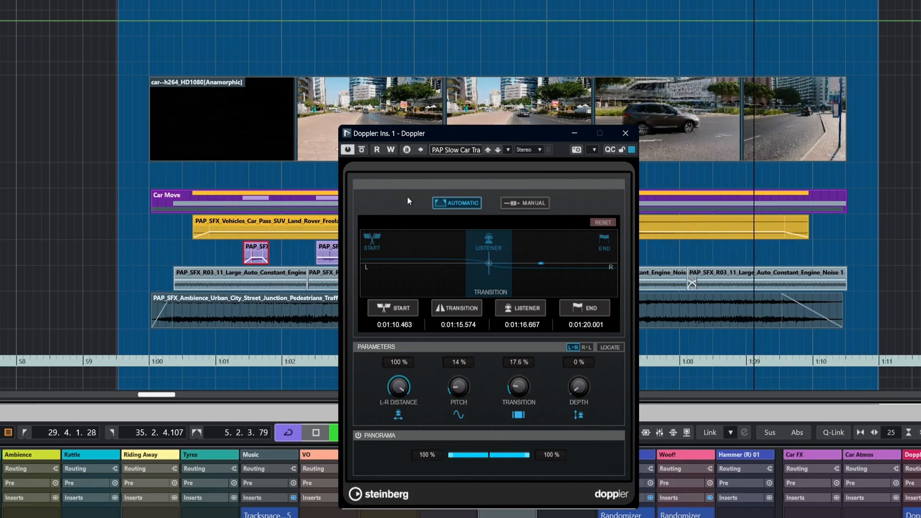
pyautogui.press('space')
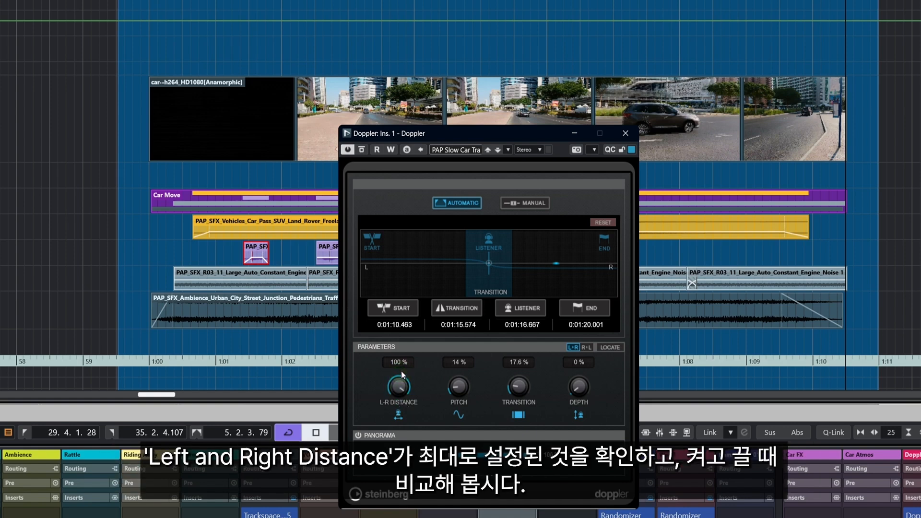
pyautogui.press('KP_Subtract')
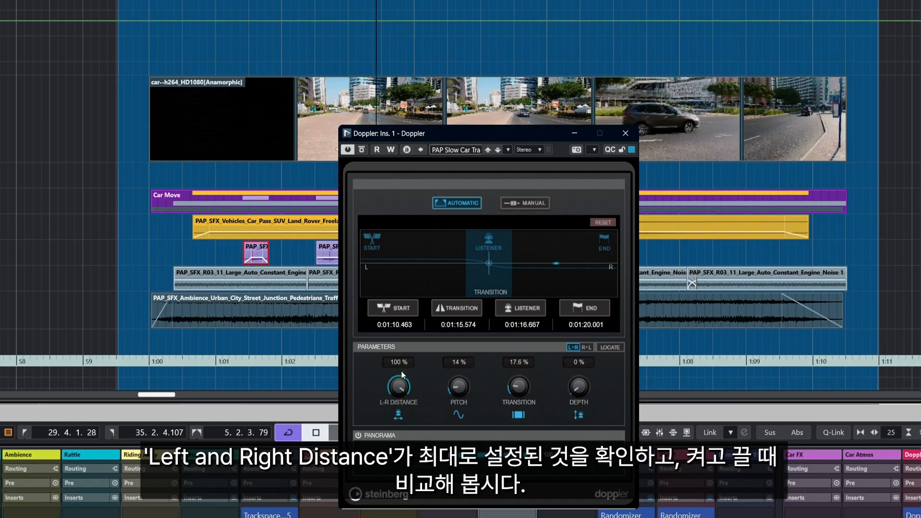
pyautogui.press('space')
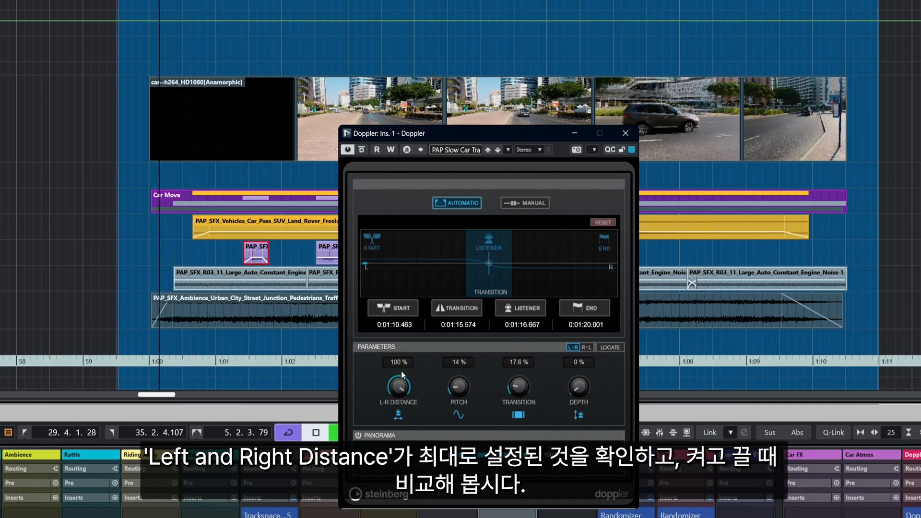
# Step: Compare the L-R Distance at 15% and back at 100% during playback
pyautogui.moveTo(401, 386); pyautogui.dragTo(377, 359)
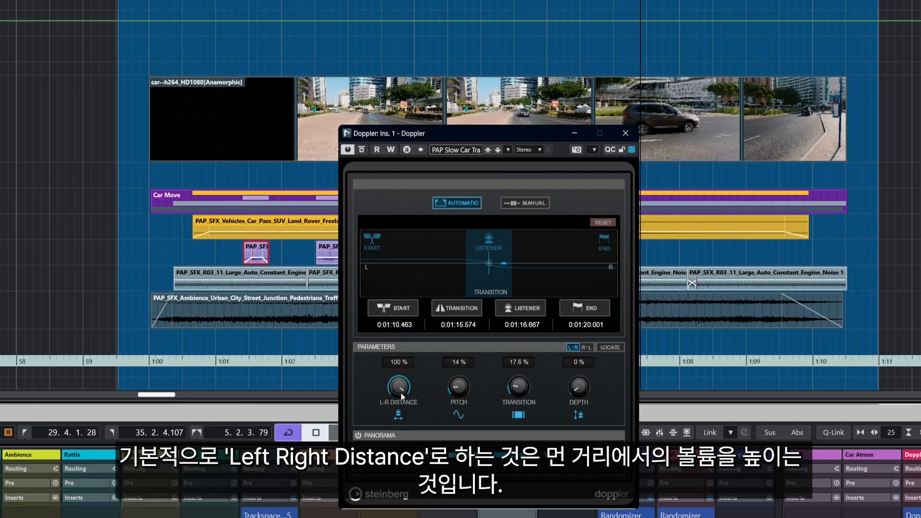
pyautogui.moveTo(402, 392); pyautogui.dragTo(395, 499)
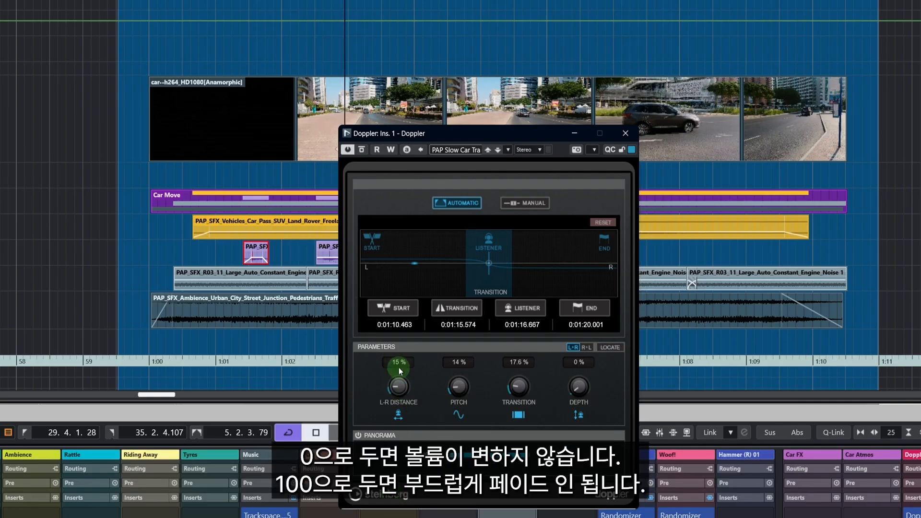
pyautogui.moveTo(398, 367); pyautogui.dragTo(405, 288)
# Step: Return to the start, play again and set the L-R Distance to 89%
pyautogui.press('KP_Subtract')
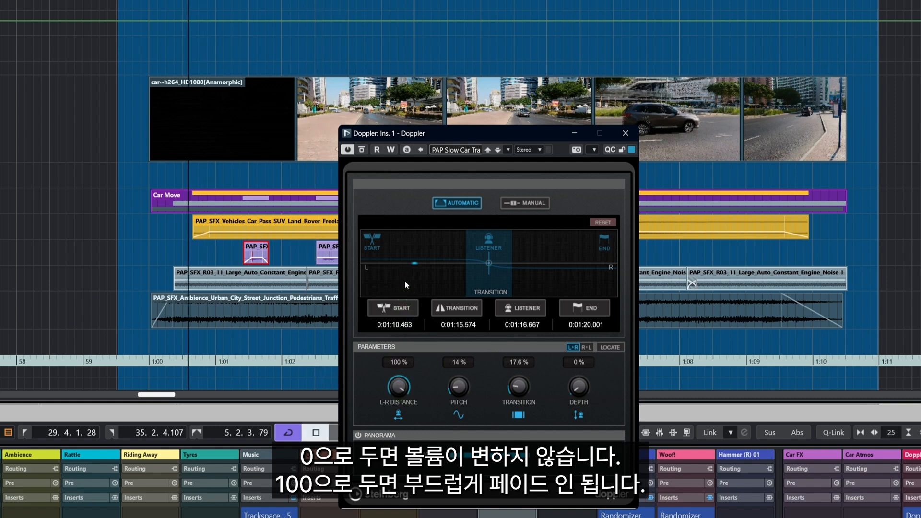
pyautogui.press('space')
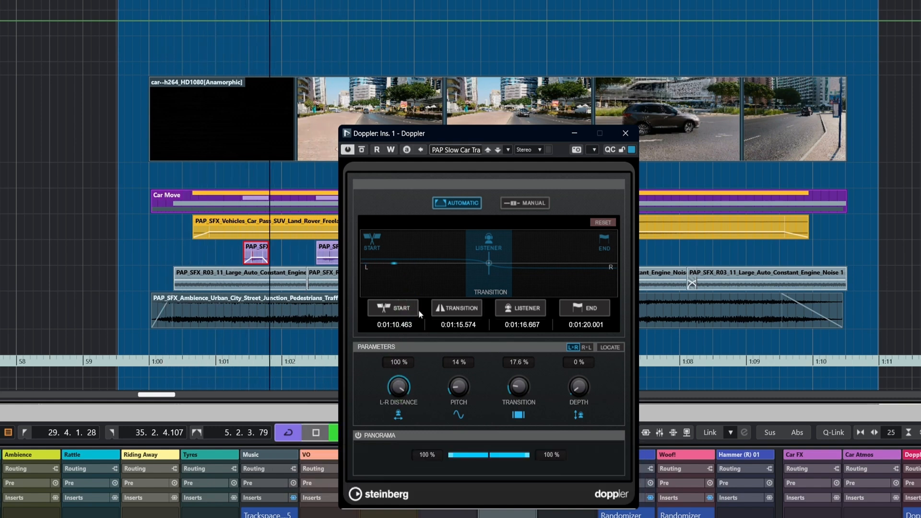
pyautogui.moveTo(398, 387); pyautogui.dragTo(399, 402)
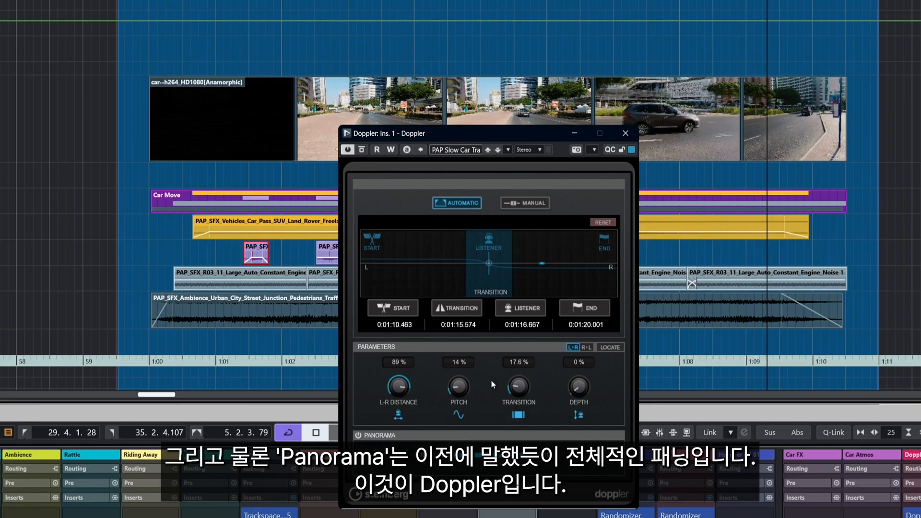
# Step: Open the MixConsole and solo the Car Ramp, Car Road 1 and Car Atmos channels
pyautogui.press('F3')
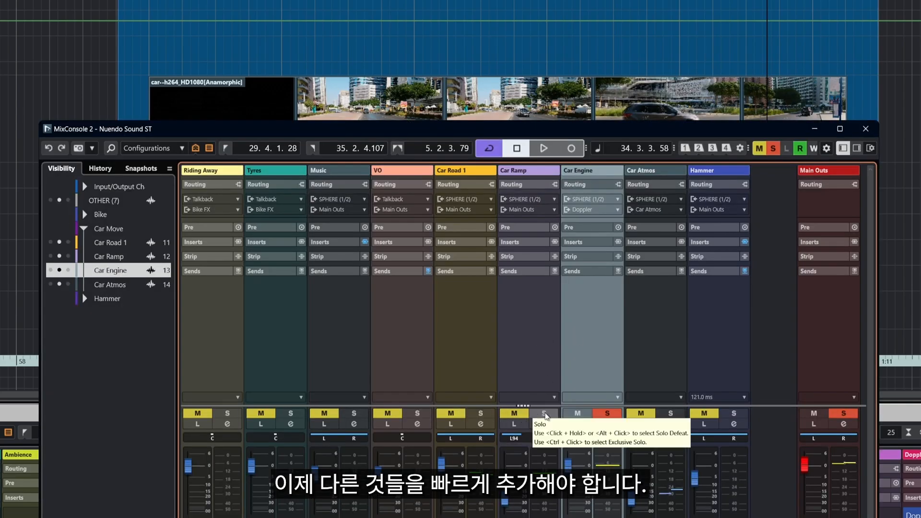
pyautogui.click(518, 413)
pyautogui.click(543, 413)
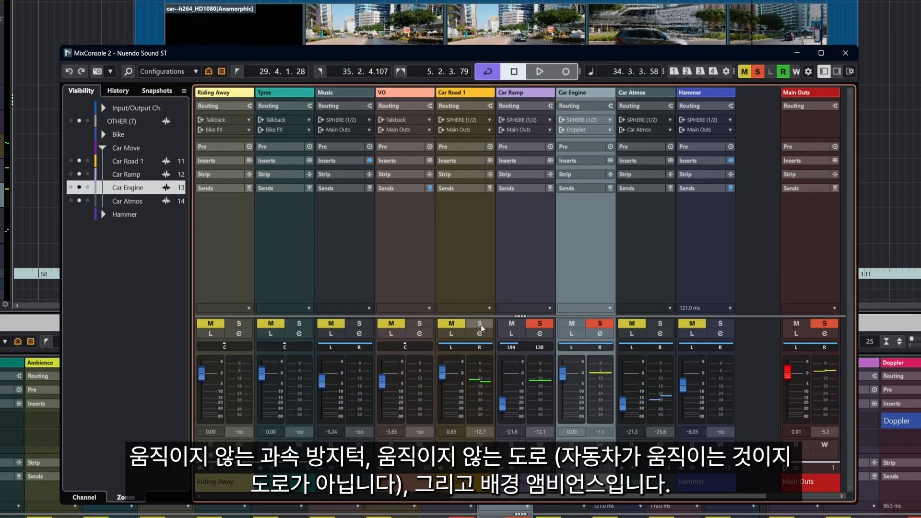
pyautogui.click(481, 324)
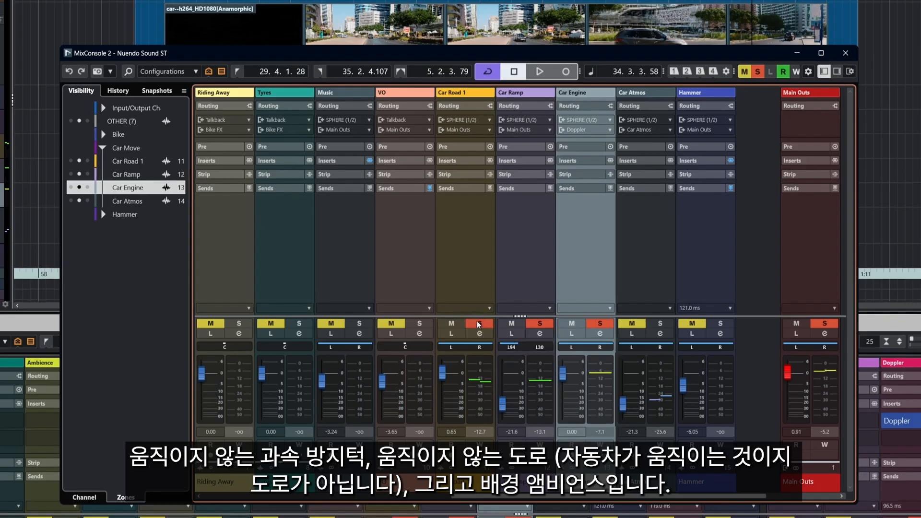
pyautogui.click(660, 322)
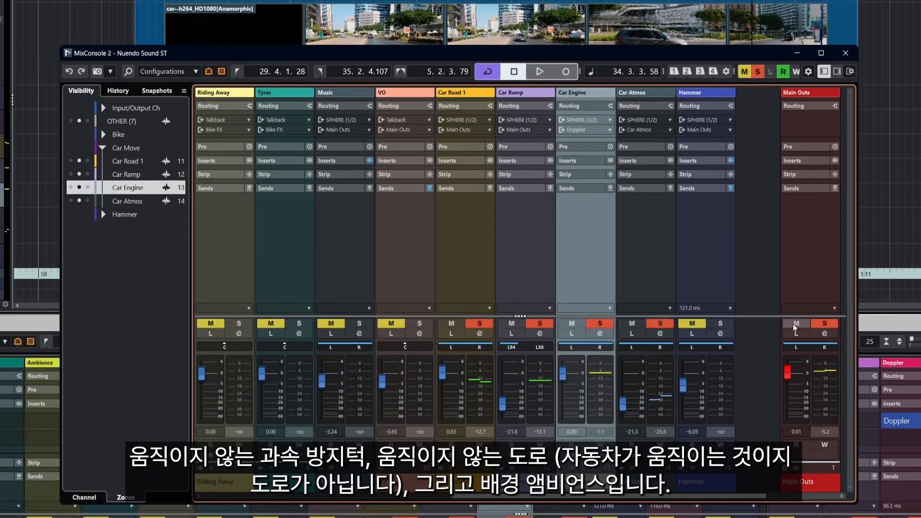
# Step: Show the video player at half size and move it to the centre over the MixConsole
pyautogui.press('F8')
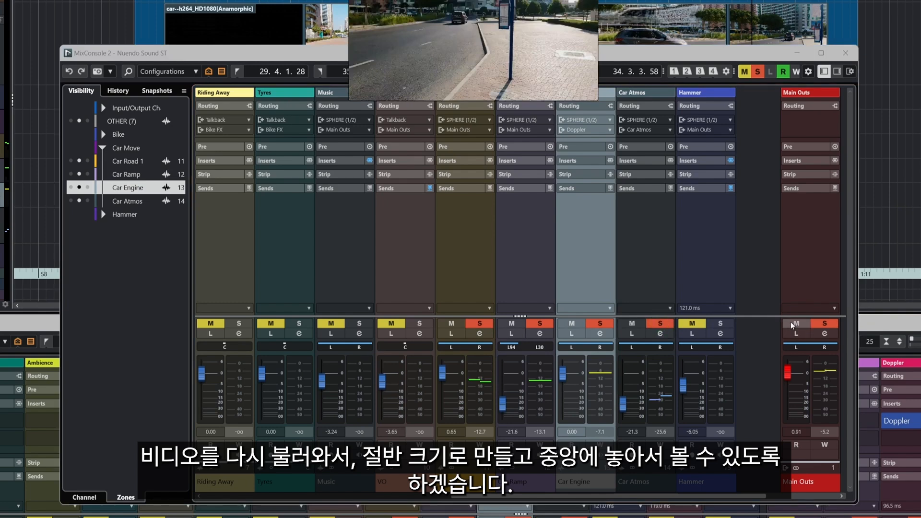
pyautogui.rightClick(452, 9)
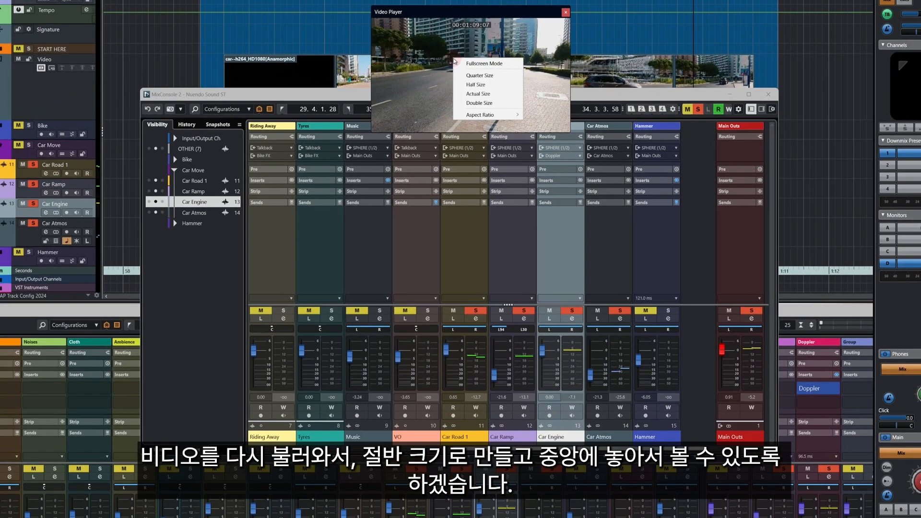
pyautogui.click(475, 84)
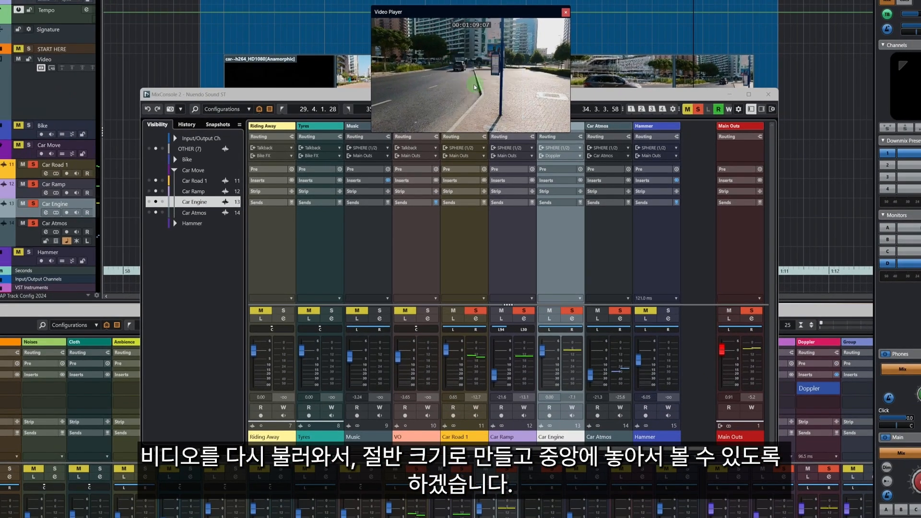
pyautogui.moveTo(481, 13); pyautogui.dragTo(413, 111)
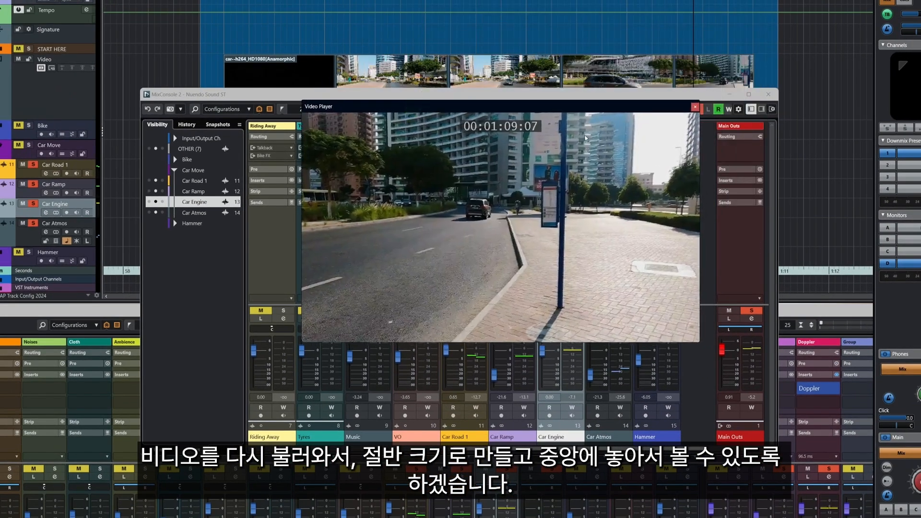
# Step: Play back the blacksmith hammer scene from its start, nudging the playhead a few frames back and forth
pyautogui.press('KP_1')
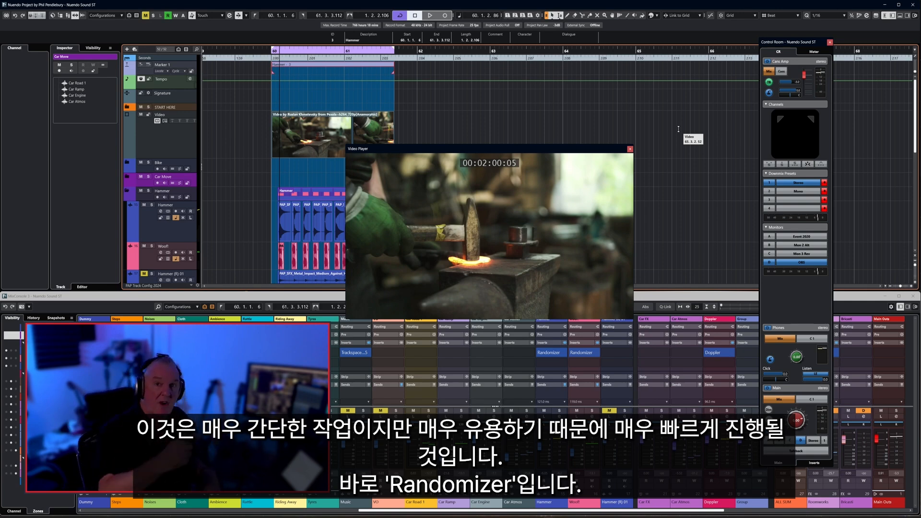
pyautogui.press('space')
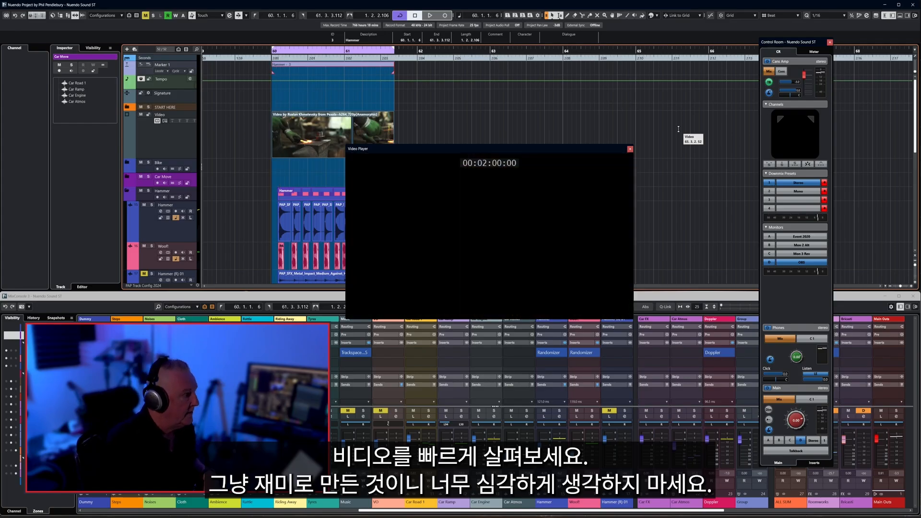
pyautogui.press('space')
pyautogui.press('KP_Subtract')
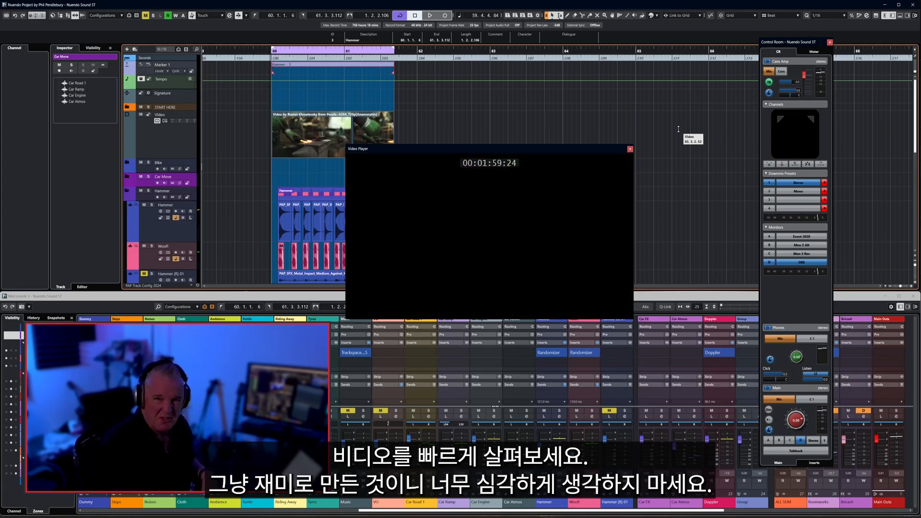
pyautogui.press('KP_Add')
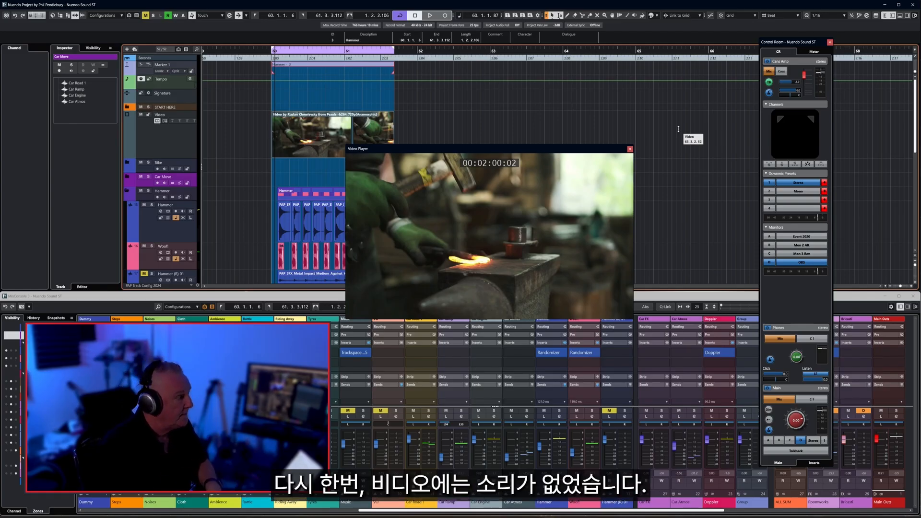
pyautogui.press('space')
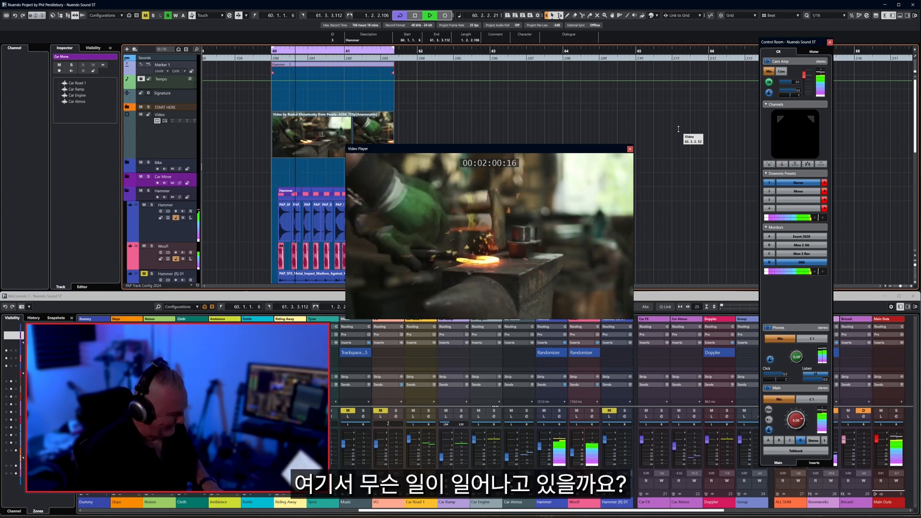
pyautogui.press('space')
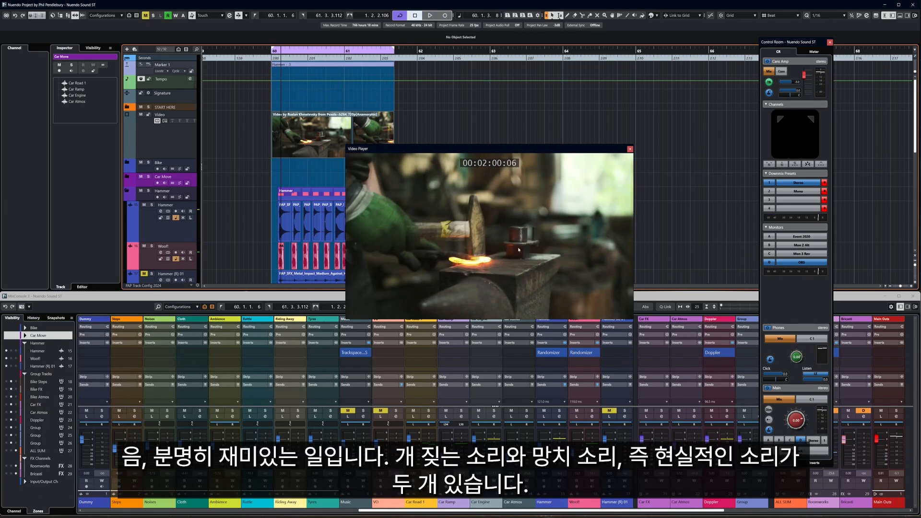
# Step: Solo the Hammer track and play the hammer scene
pyautogui.click(153, 223)
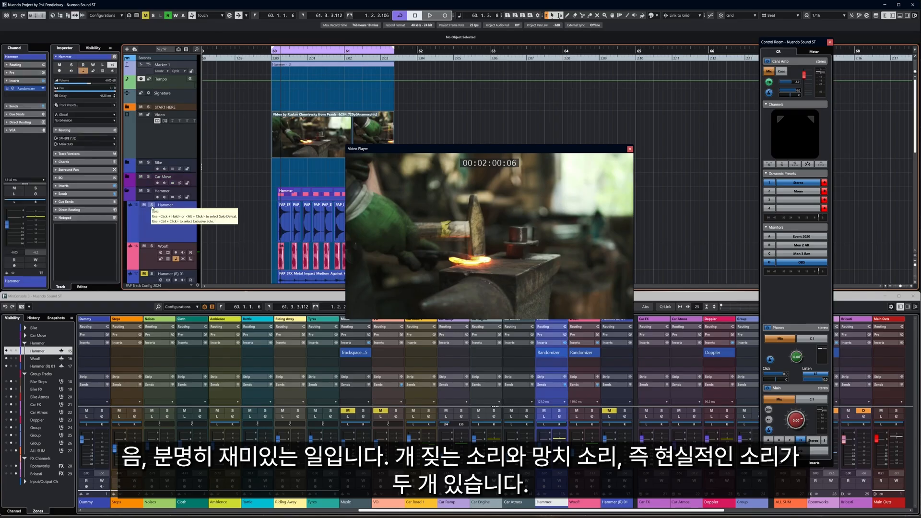
pyautogui.click(152, 205)
pyautogui.press('space')
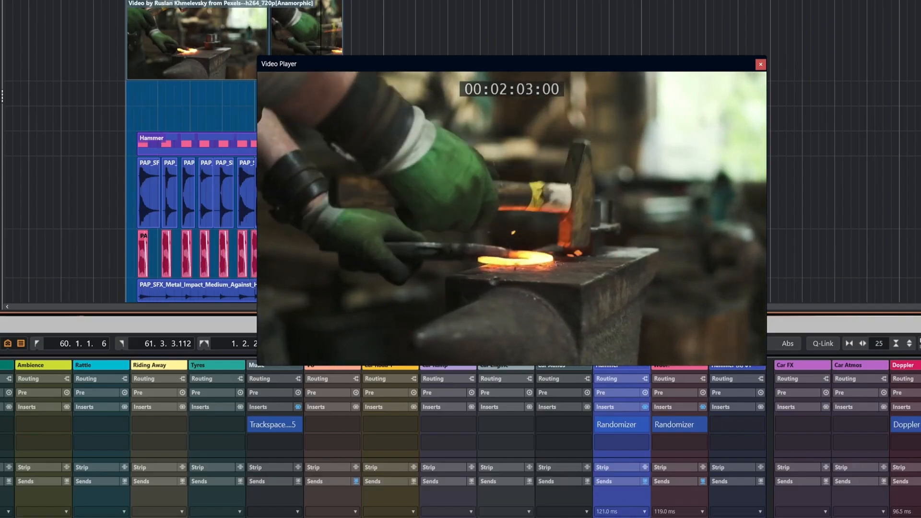
pyautogui.press('space')
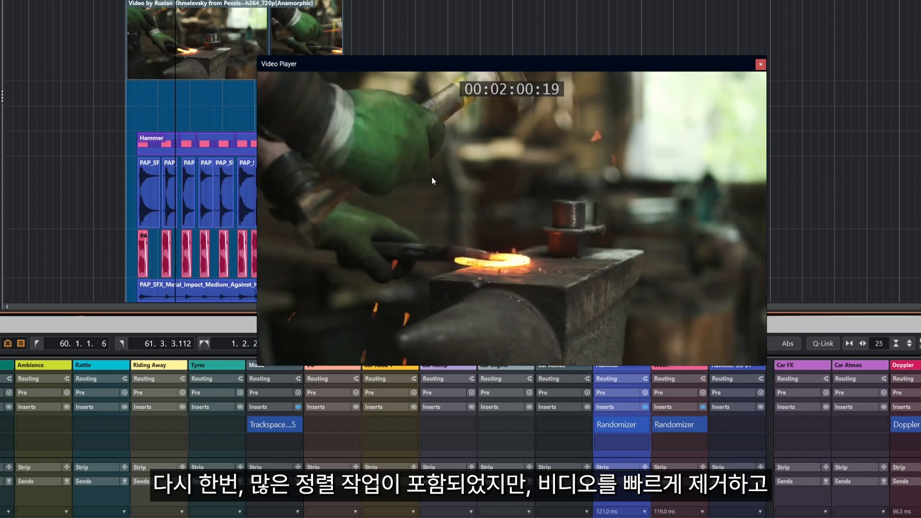
# Step: Hide the video player, bypass the Randomizer insert on the Hammer channel and play the hits to compare
pyautogui.press('F8')
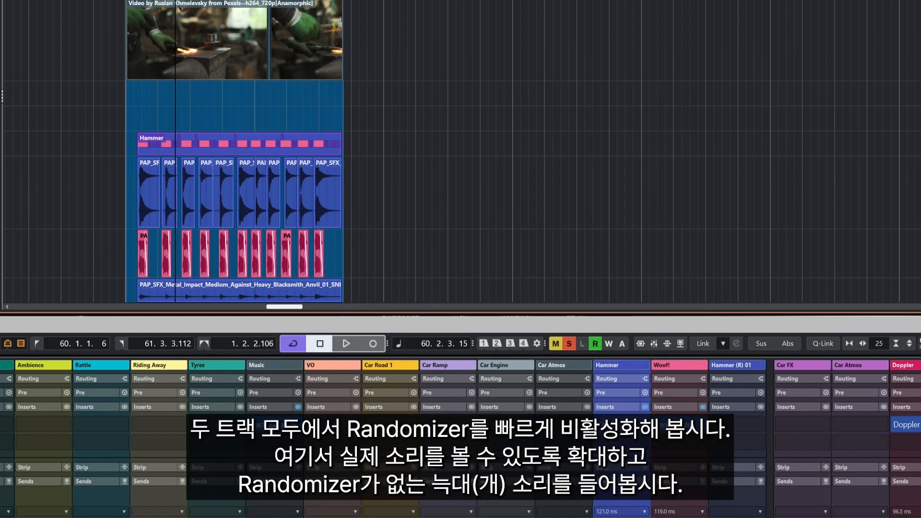
pyautogui.click(600, 425)
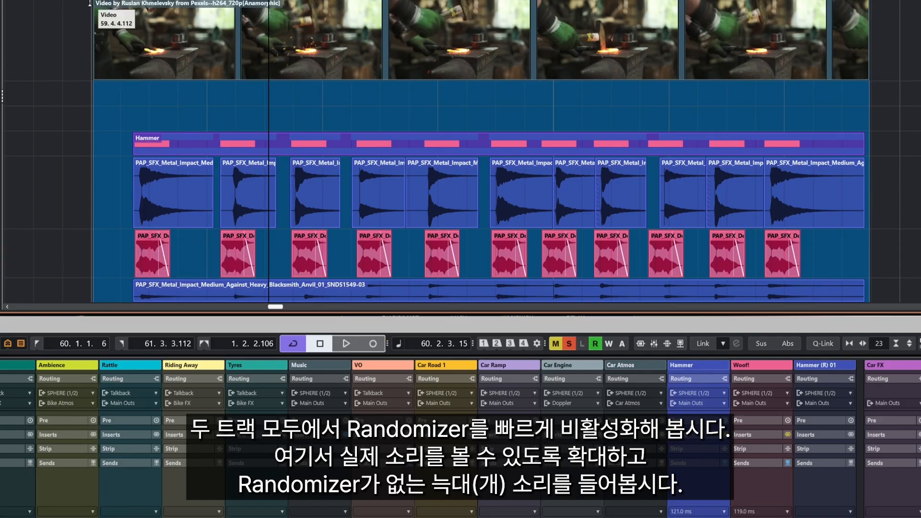
pyautogui.press('space')
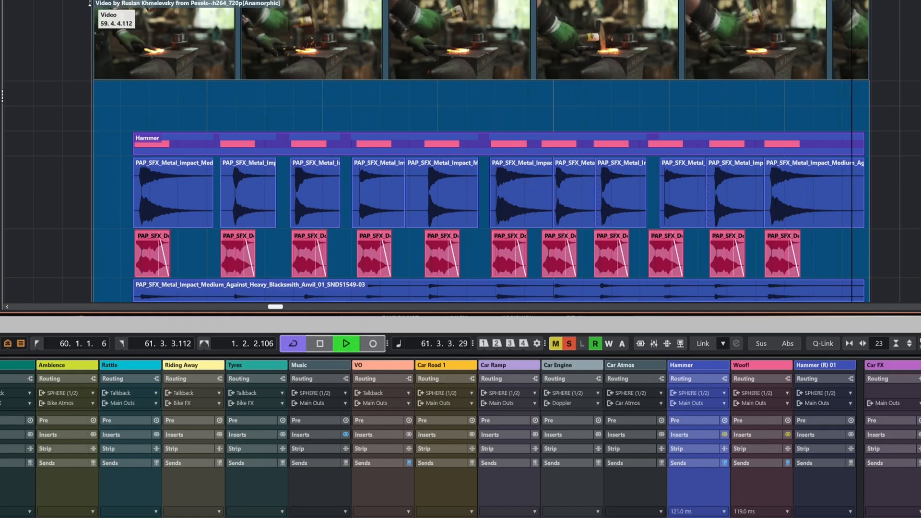
pyautogui.press('space')
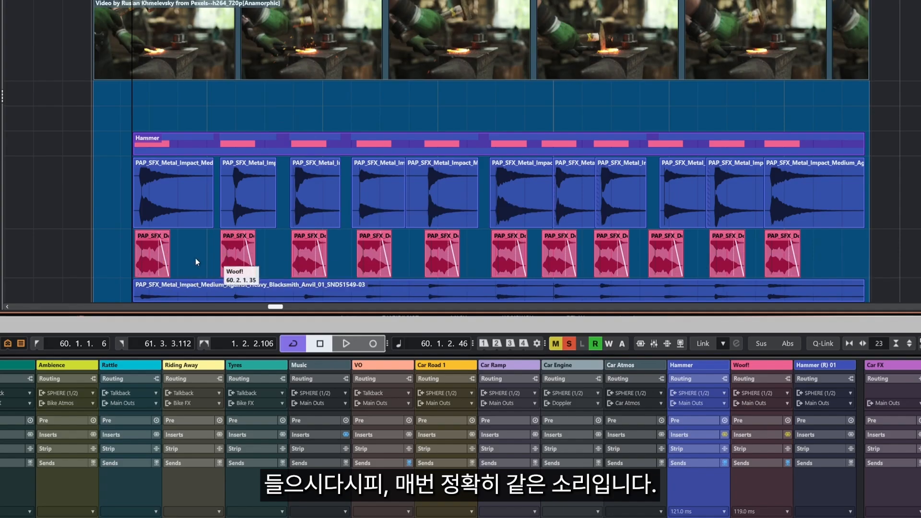
# Step: Show the video player again and play the hammer section, stepping a few frames back and forth
pyautogui.press('F8')
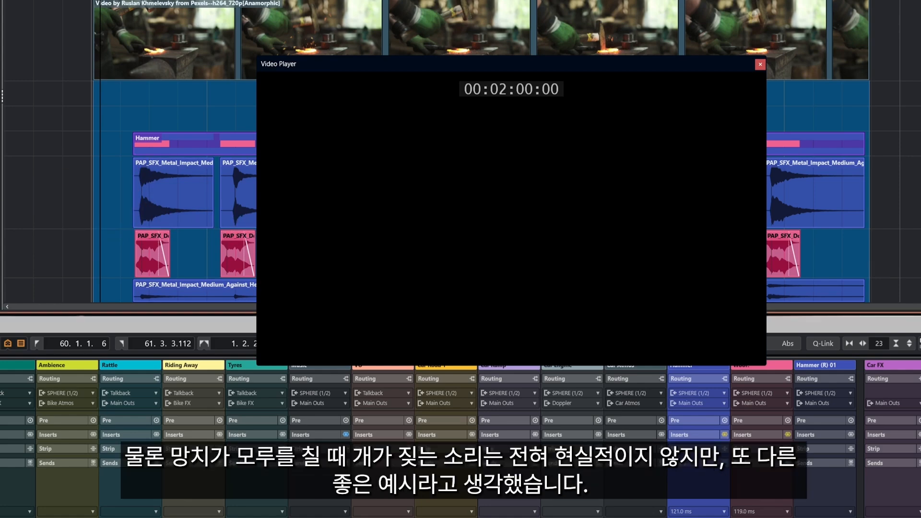
pyautogui.press('KP_Add')
pyautogui.press('KP_Subtract')
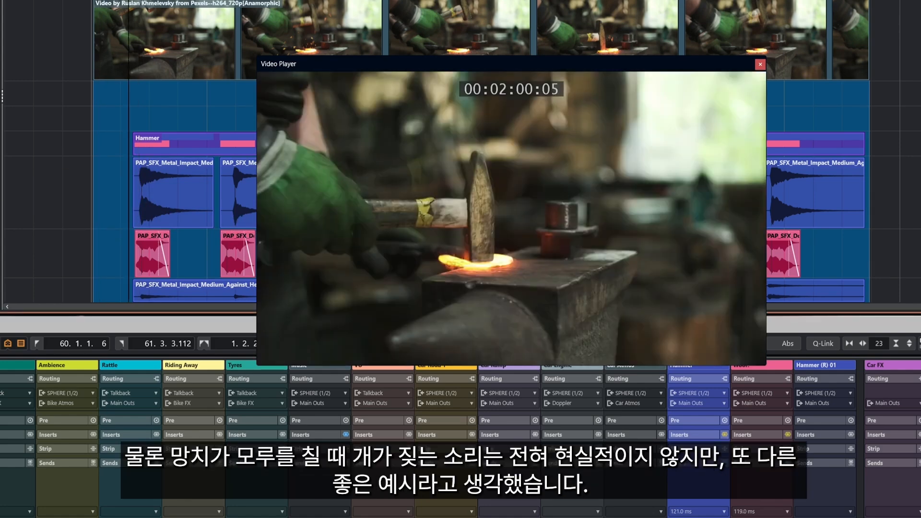
pyautogui.press('KP_Add')
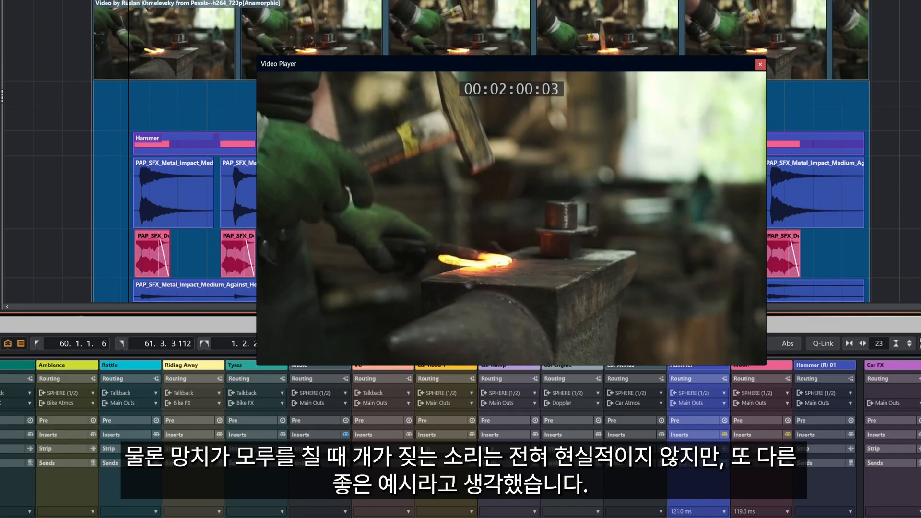
pyautogui.press('space')
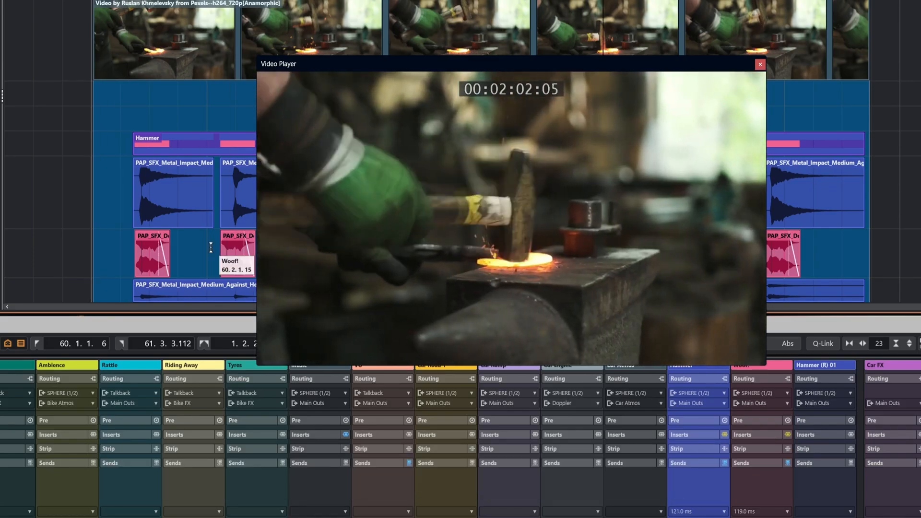
pyautogui.press('space')
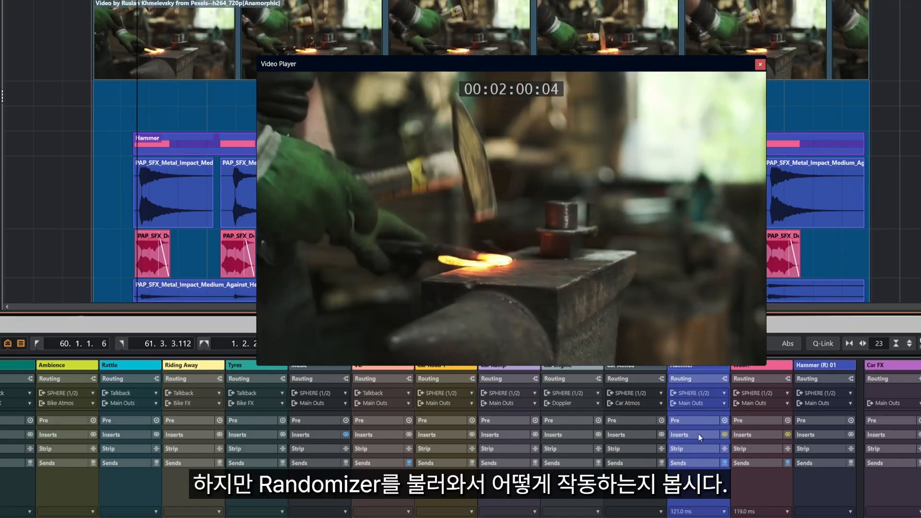
# Step: Open the Randomizer editor on the Hammer channel's insert and start playback
pyautogui.click(688, 435)
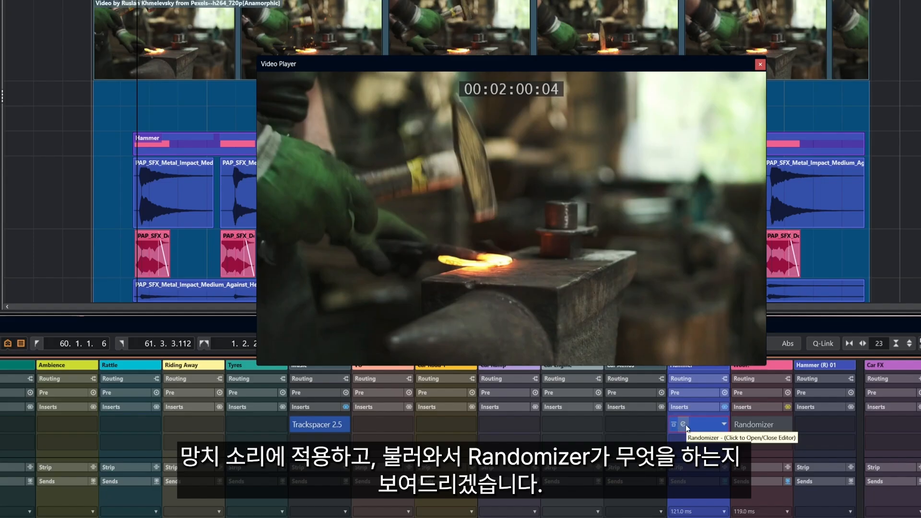
pyautogui.click(684, 423)
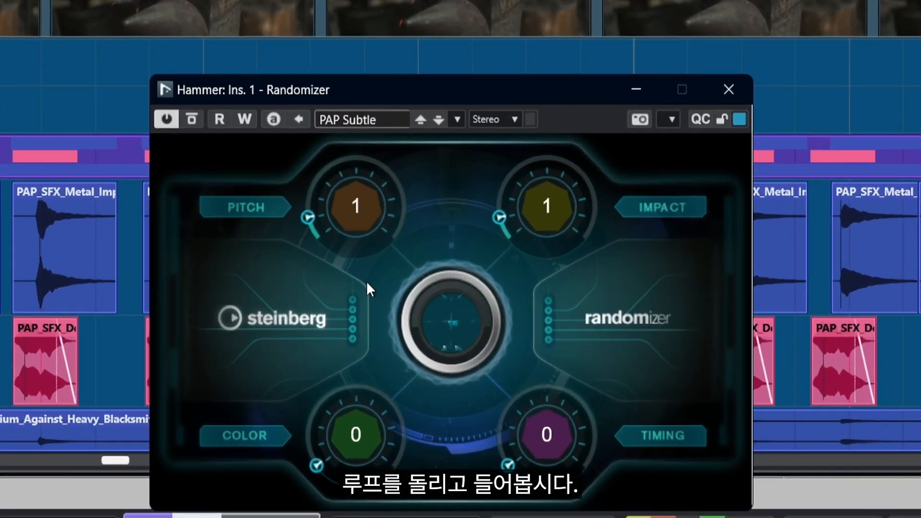
pyautogui.press('space')
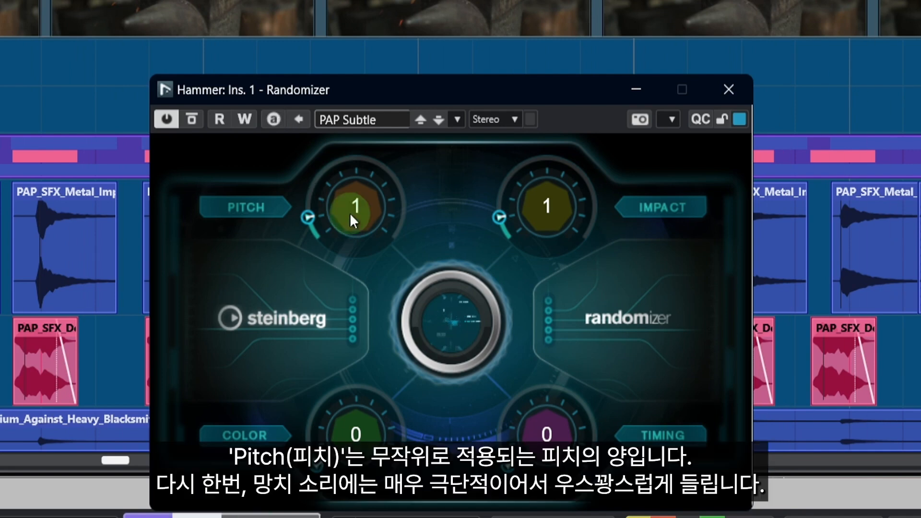
# Step: Raise the Randomizer Pitch to 5 and adjust the Impact knob while listening
pyautogui.moveTo(349, 212); pyautogui.dragTo(349, 131)
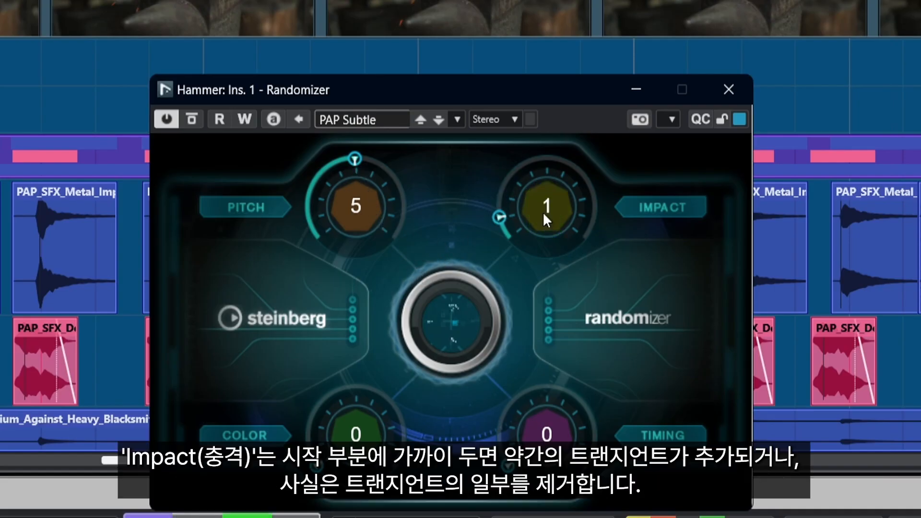
pyautogui.moveTo(539, 199); pyautogui.dragTo(573, 246)
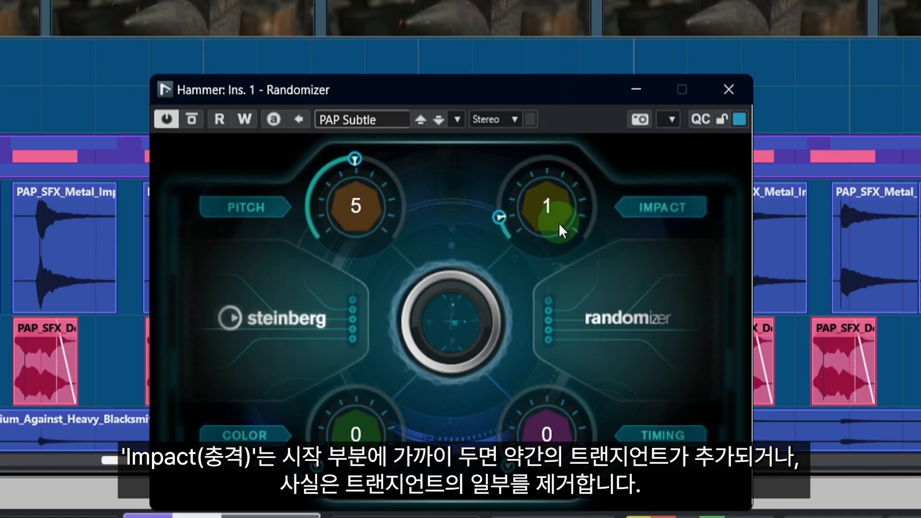
pyautogui.moveTo(558, 220); pyautogui.dragTo(536, 211)
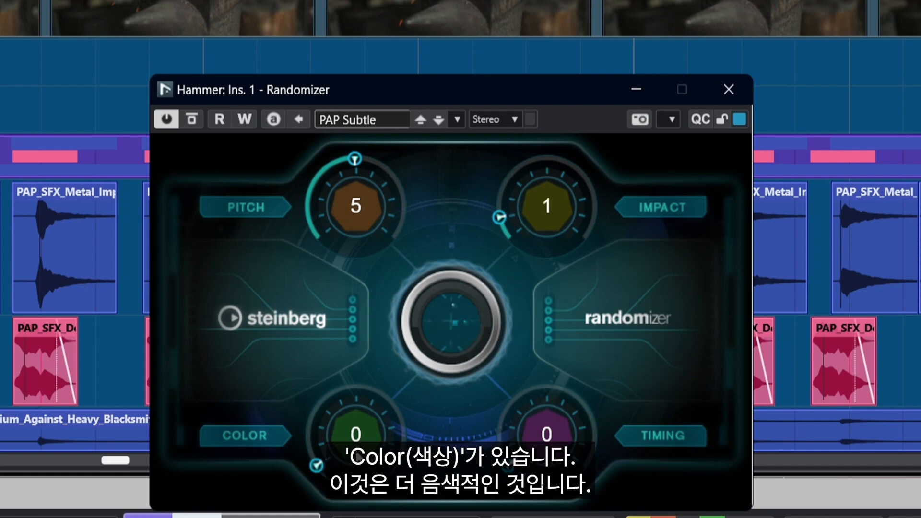
pyautogui.press('space')
# Step: Sweep the Color knob up to 10 and down to 2, then Timing up to 10 and back to 0
pyautogui.moveTo(355, 422); pyautogui.dragTo(354, 205)
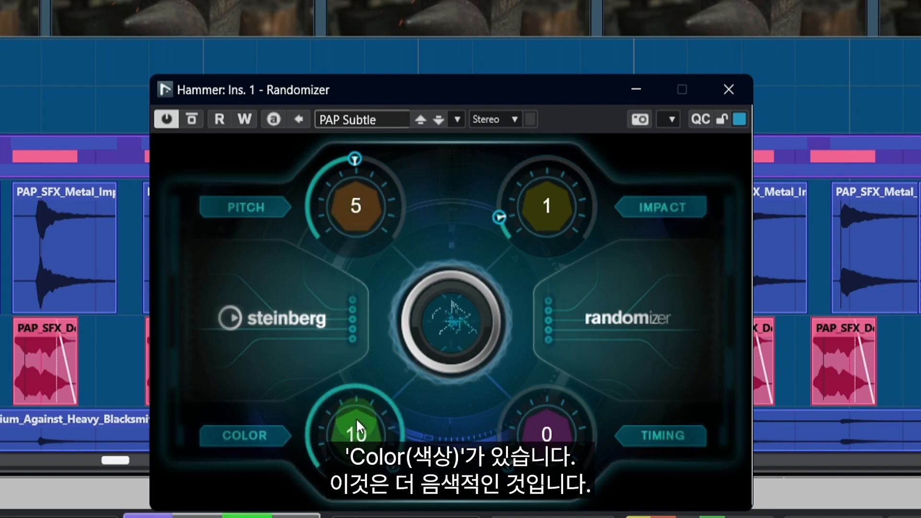
pyautogui.moveTo(356, 418); pyautogui.dragTo(356, 517)
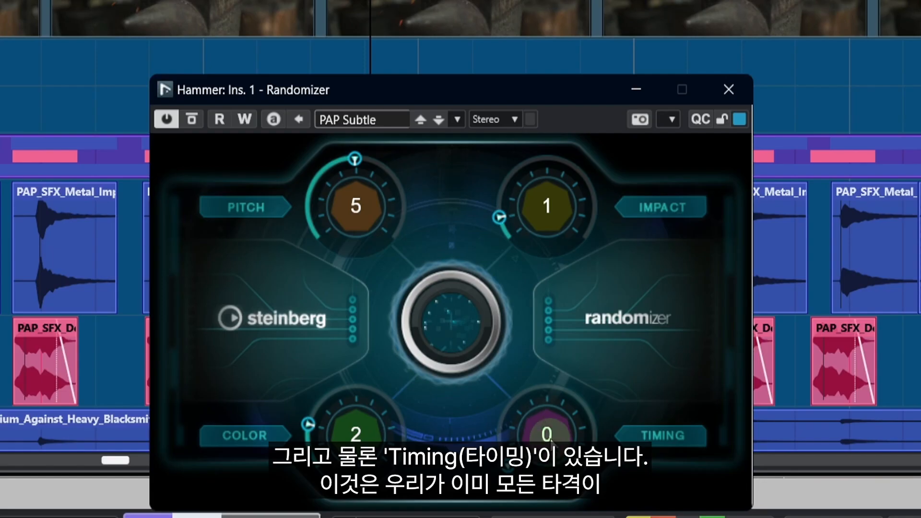
pyautogui.moveTo(547, 434); pyautogui.dragTo(560, 219)
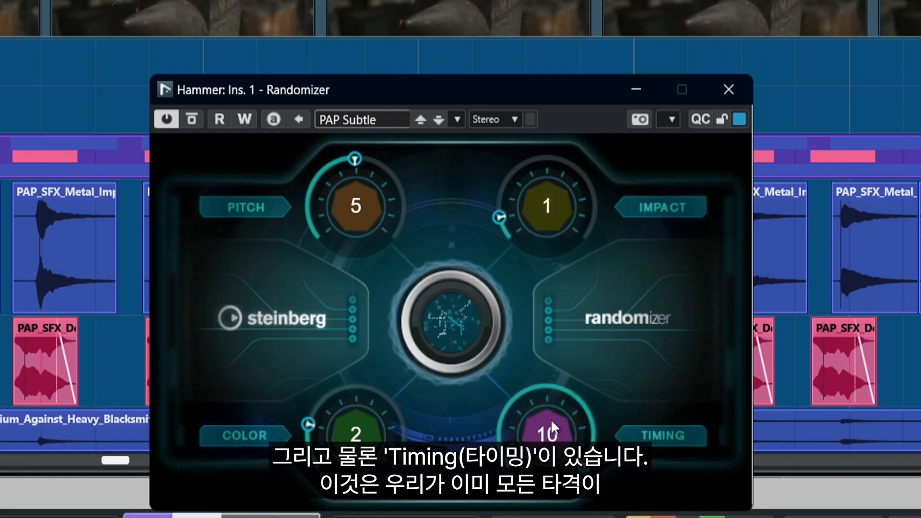
pyautogui.moveTo(550, 419); pyautogui.dragTo(540, 455)
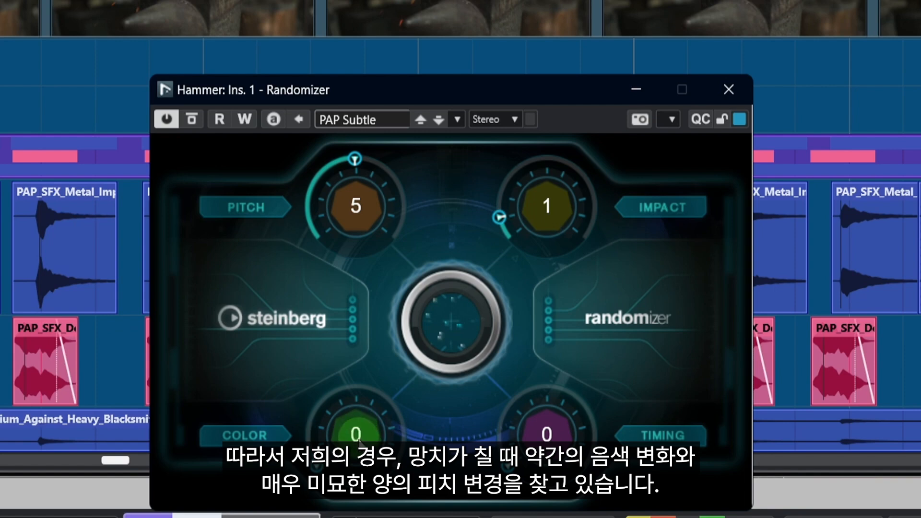
# Step: Set the Hammer Randomizer's Color to 1 and bring Pitch back to 1
pyautogui.moveTo(354, 435); pyautogui.dragTo(354, 444)
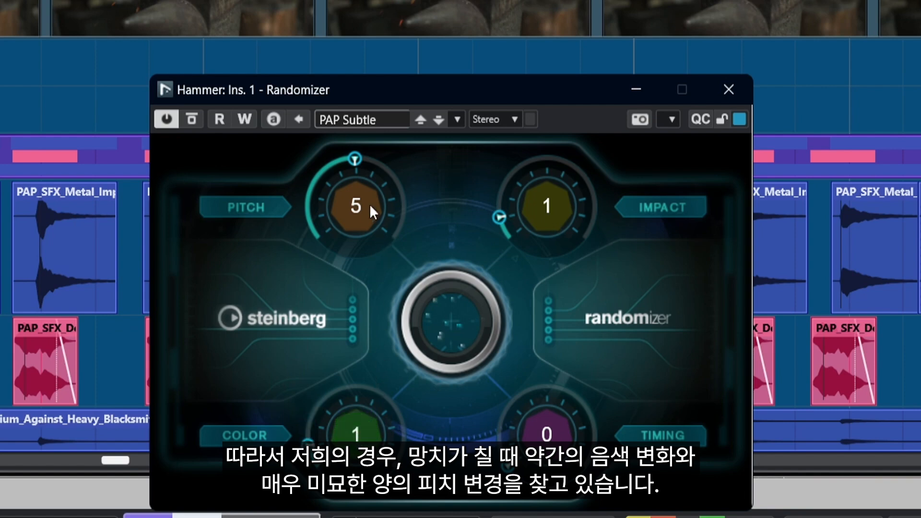
pyautogui.moveTo(370, 204); pyautogui.dragTo(347, 219)
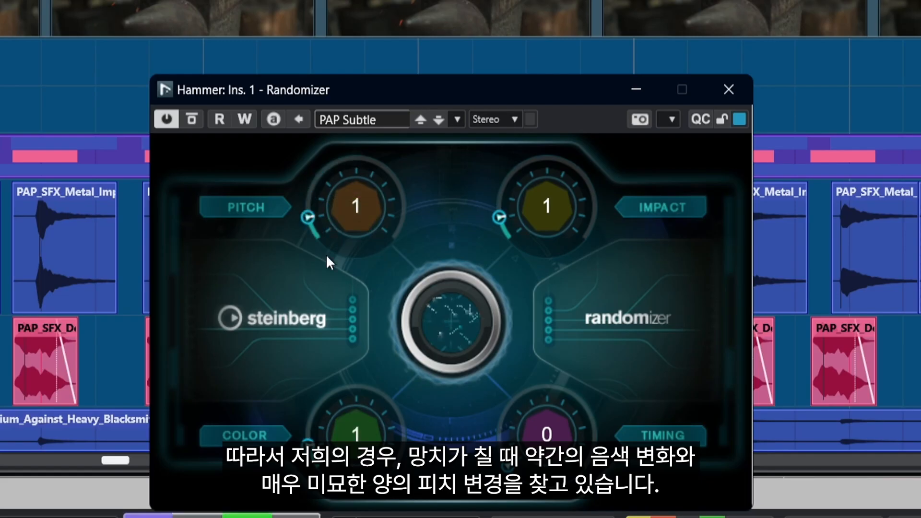
pyautogui.moveTo(369, 421); pyautogui.dragTo(376, 323)
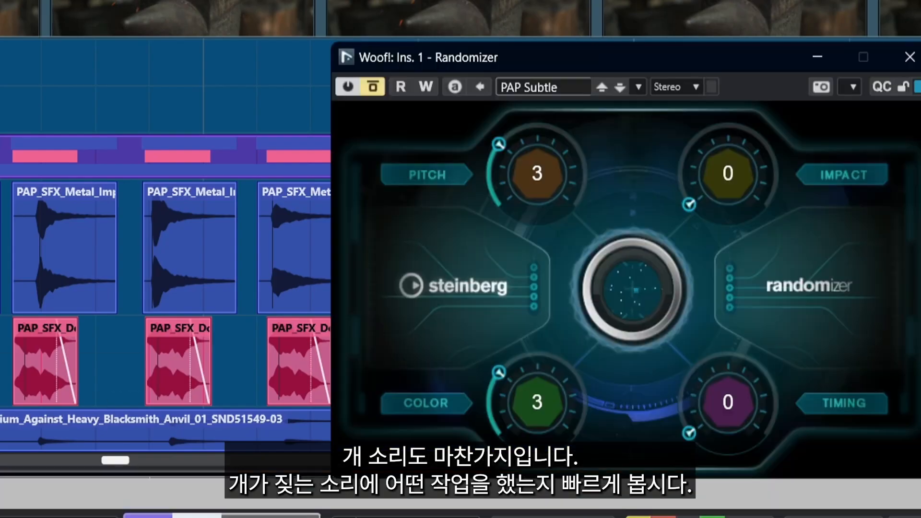
# Step: Move the Woof! Randomizer window to examine its settings
pyautogui.moveTo(642, 58); pyautogui.dragTo(489, 84)
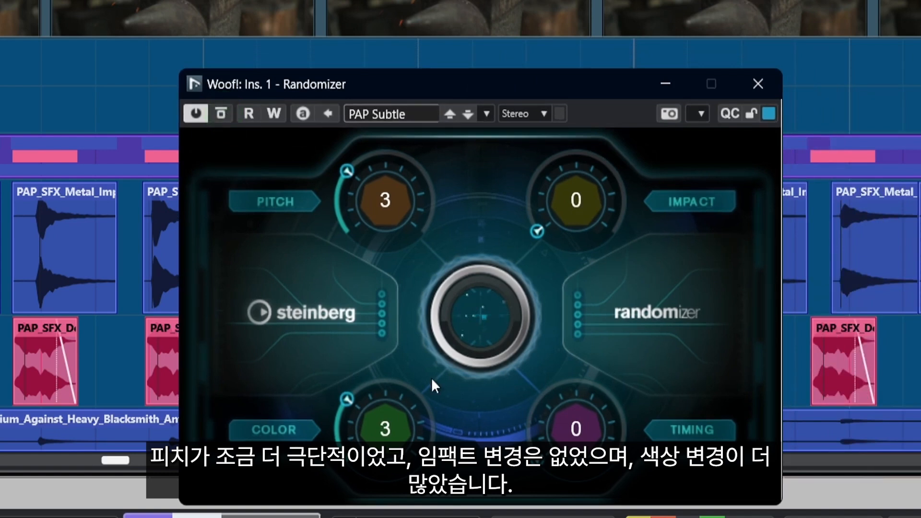
# Step: Set the Woof! Randomizer's Impact to 3 and raise its Color and Timing knobs during playback
pyautogui.press('space')
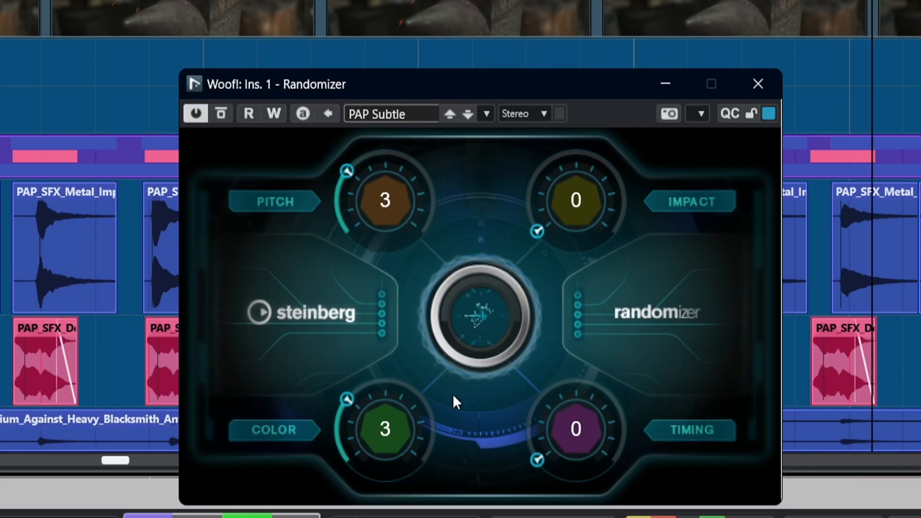
pyautogui.moveTo(578, 210); pyautogui.dragTo(571, 143)
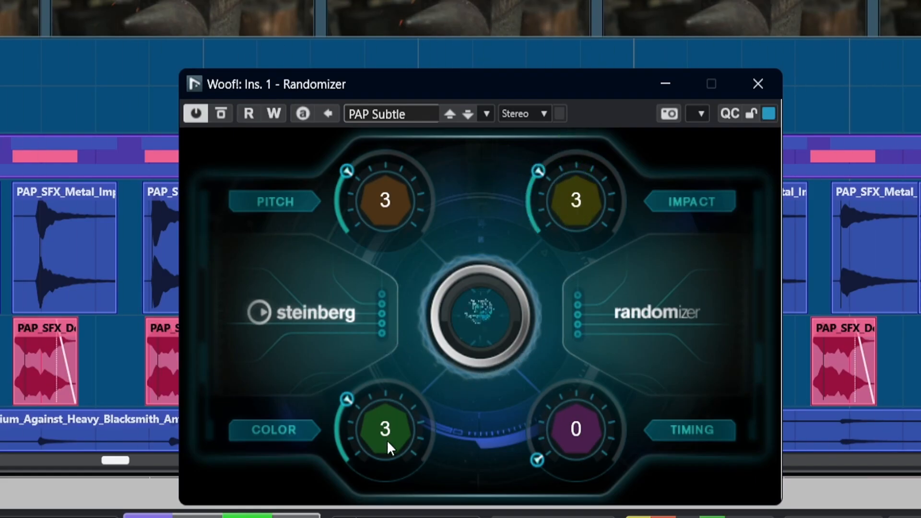
pyautogui.moveTo(387, 440); pyautogui.dragTo(400, 374)
pyautogui.moveTo(568, 430); pyautogui.dragTo(561, 386)
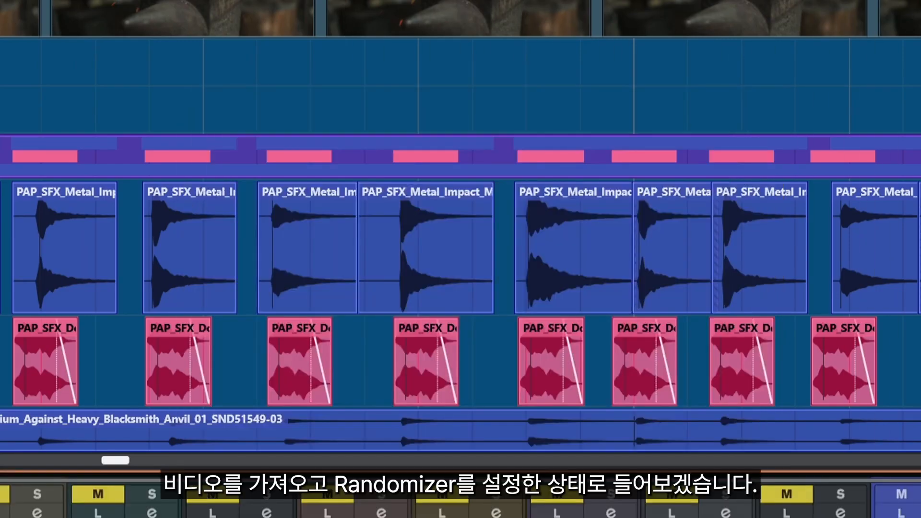
# Step: Open the Video Player and play the hammer scene with the randomized sounds
pyautogui.press('F8')
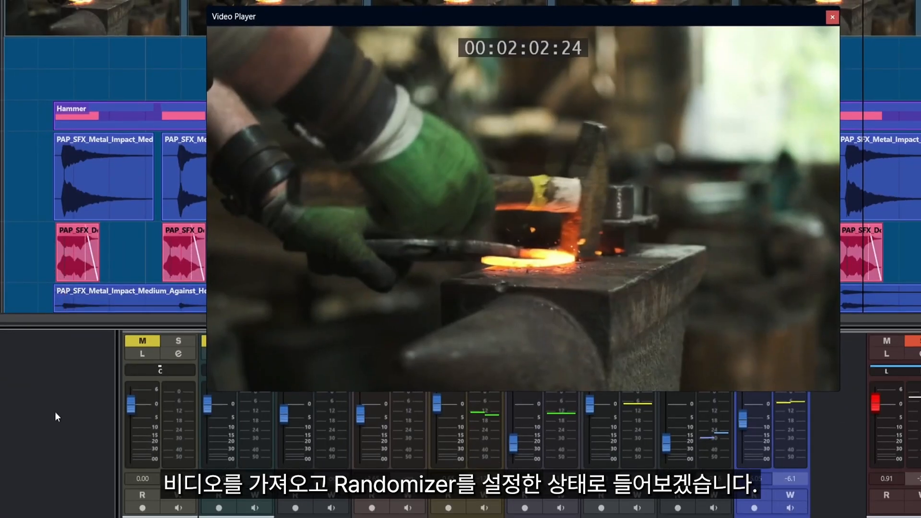
pyautogui.press('space')
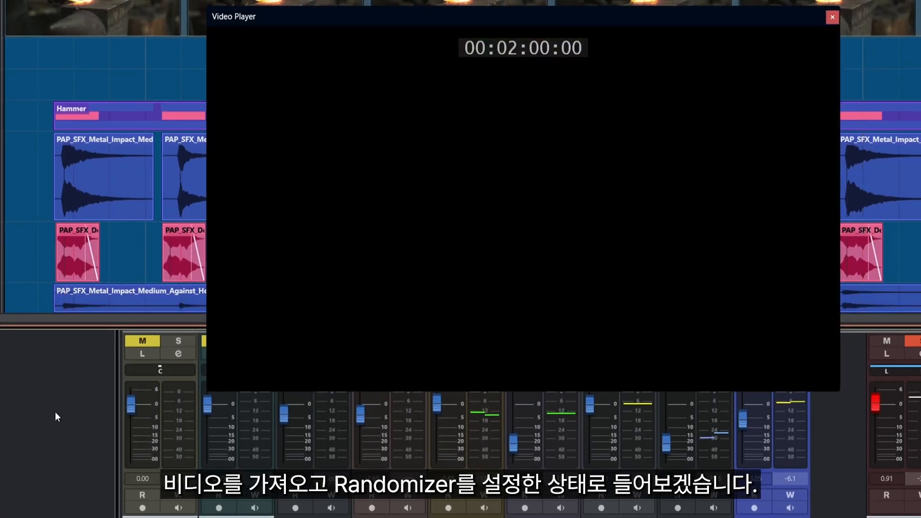
pyautogui.press('space')
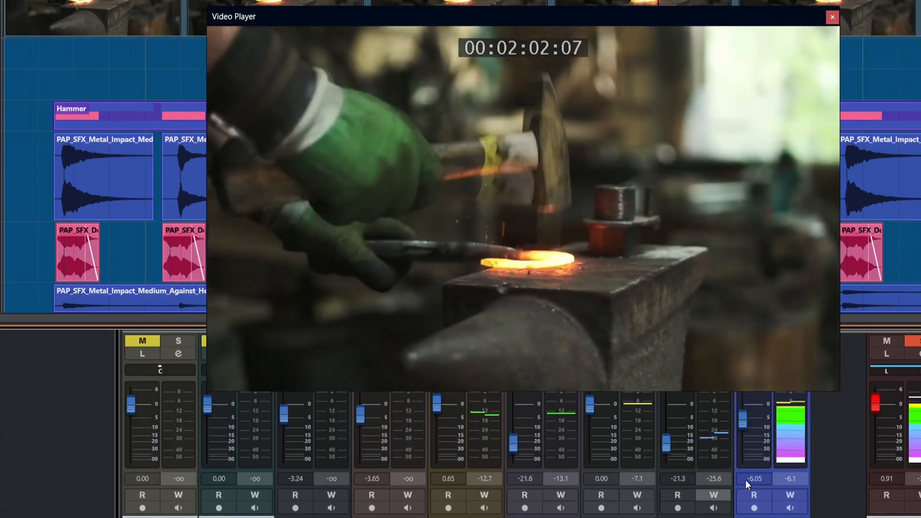
# Step: Set the Phil Voice PostFilter low-cut to 72.5 Hz and high-cut to 5465 Hz while playing
pyautogui.press('space')
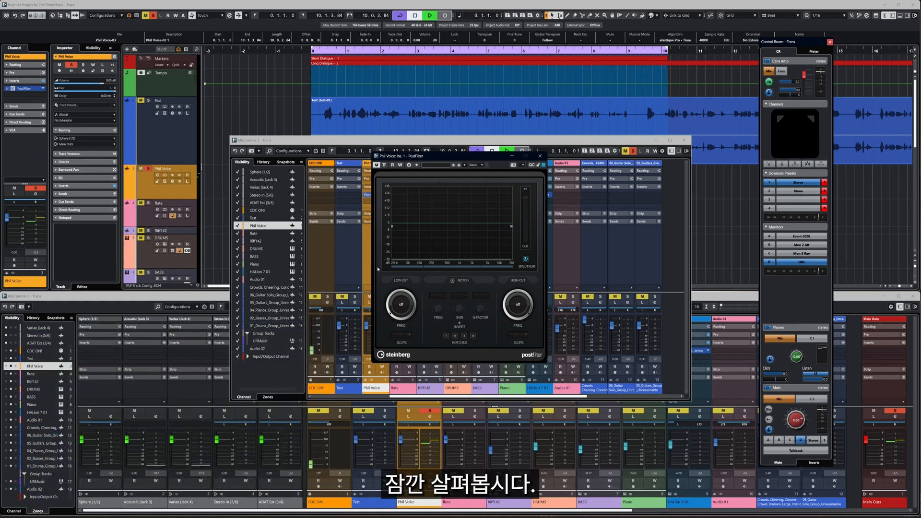
pyautogui.press('space')
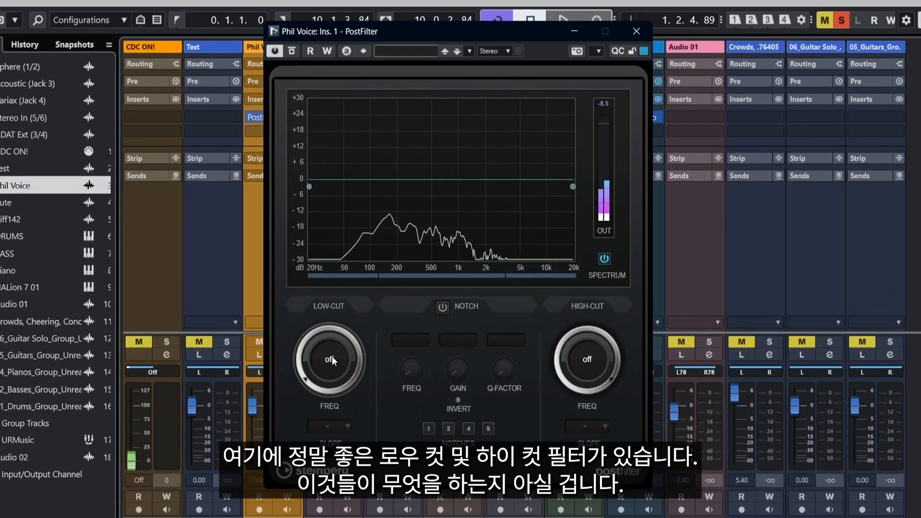
pyautogui.moveTo(315, 387); pyautogui.dragTo(309, 336)
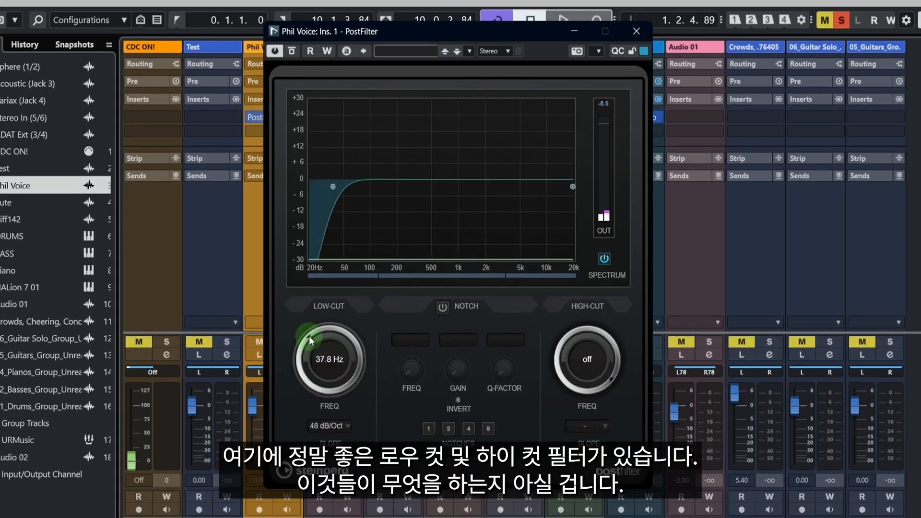
pyautogui.moveTo(593, 368); pyautogui.dragTo(560, 375)
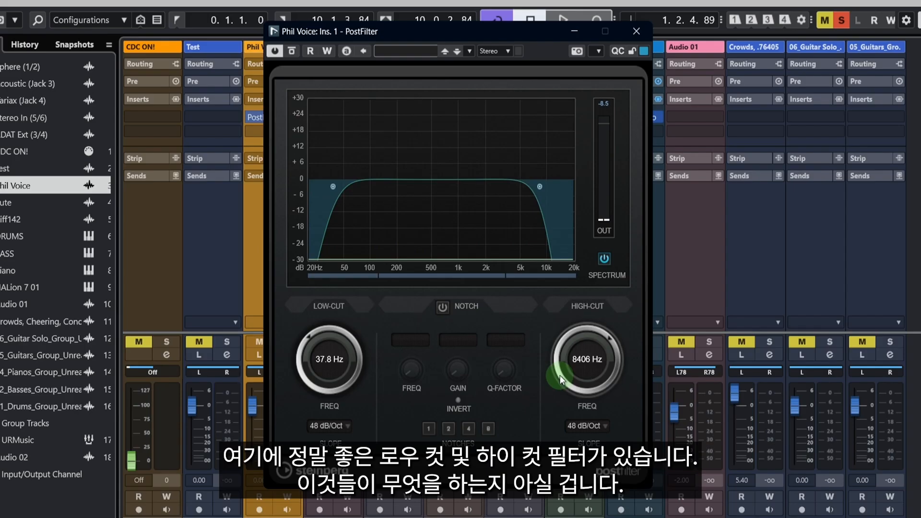
pyautogui.press('space')
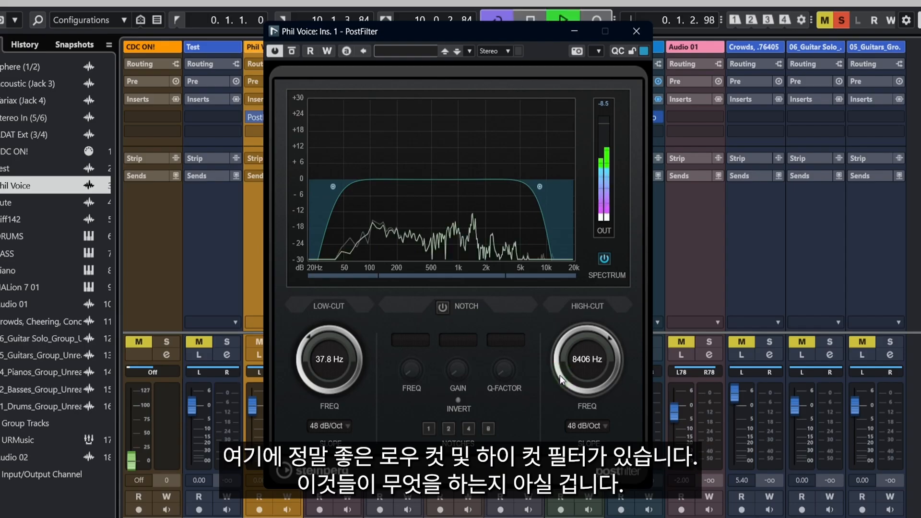
pyautogui.moveTo(307, 358)
pyautogui.mouseDown()
pyautogui.moveTo(309, 332)
pyautogui.moveTo(310, 362)
pyautogui.mouseUp()
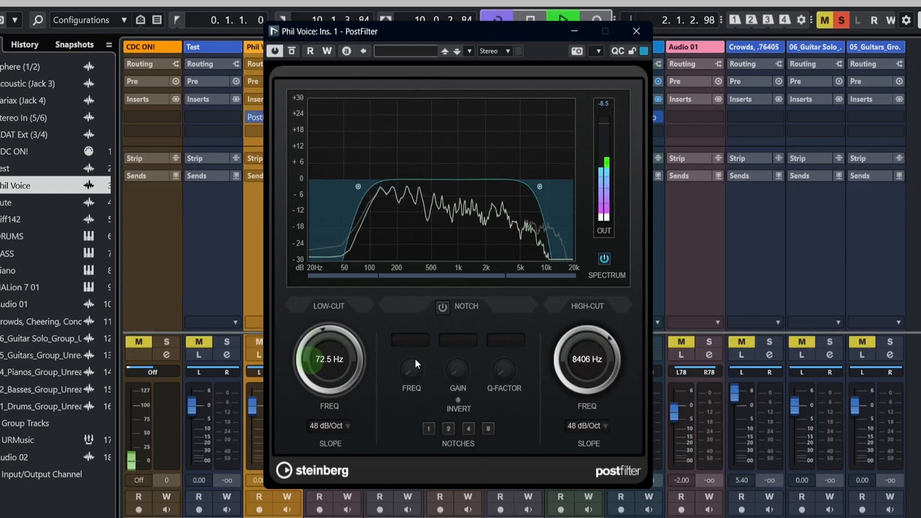
pyautogui.moveTo(585, 334)
pyautogui.mouseDown()
pyautogui.moveTo(576, 355)
pyautogui.moveTo(576, 345)
pyautogui.mouseUp()
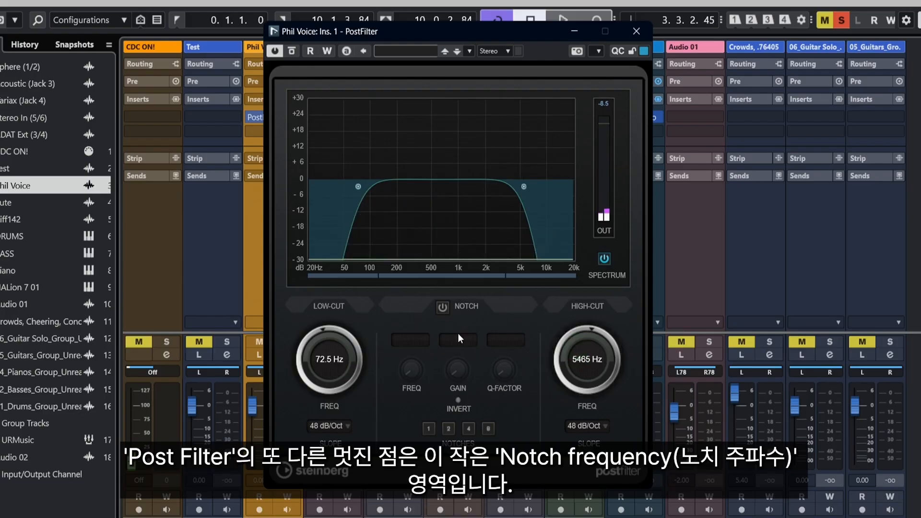
# Step: Enable a notch band with about 10.9 dB gain, Q-factor 8.0 and frequency 440 Hz
pyautogui.click(444, 308)
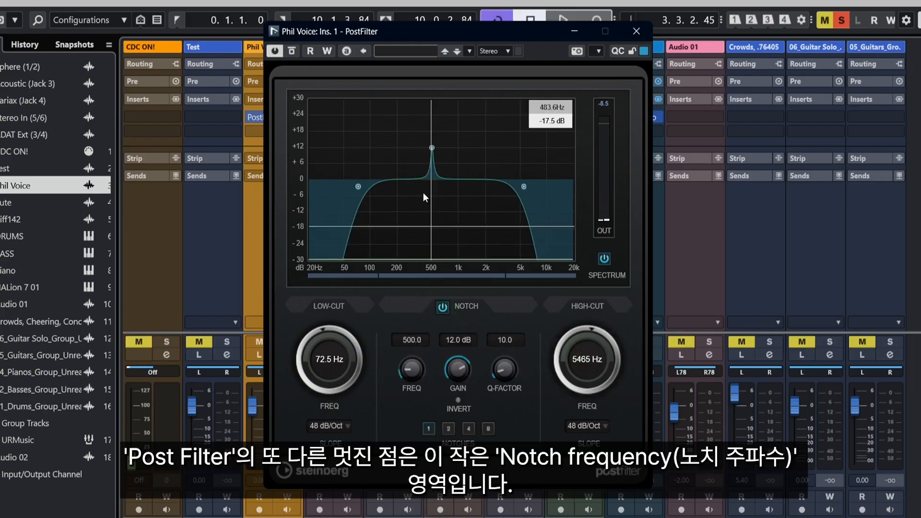
pyautogui.moveTo(432, 149); pyautogui.dragTo(430, 179)
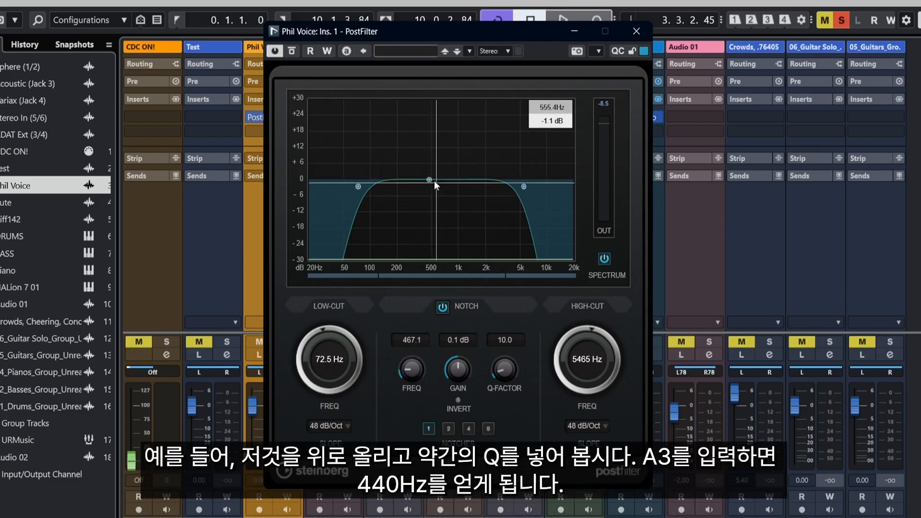
pyautogui.moveTo(434, 181); pyautogui.dragTo(430, 151)
pyautogui.moveTo(506, 376)
pyautogui.mouseDown()
pyautogui.moveTo(505, 386)
pyautogui.moveTo(502, 376)
pyautogui.mouseUp()
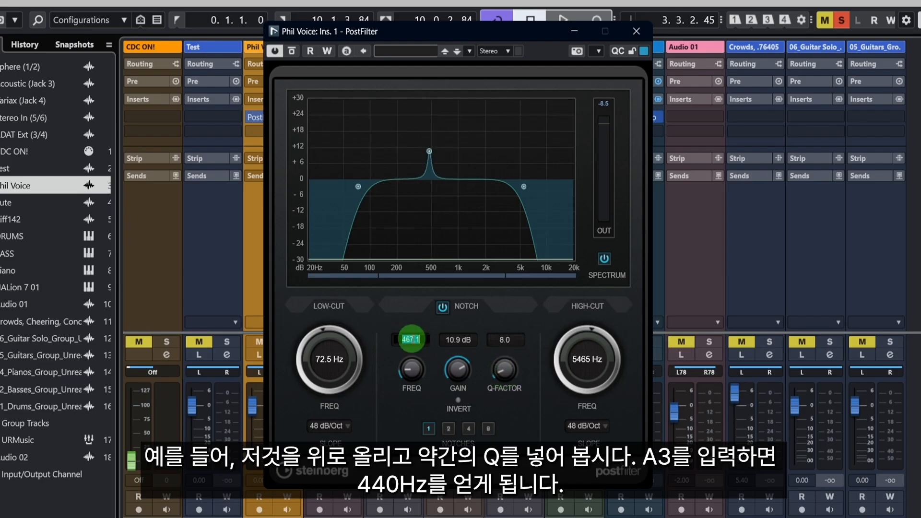
pyautogui.click(411, 339)
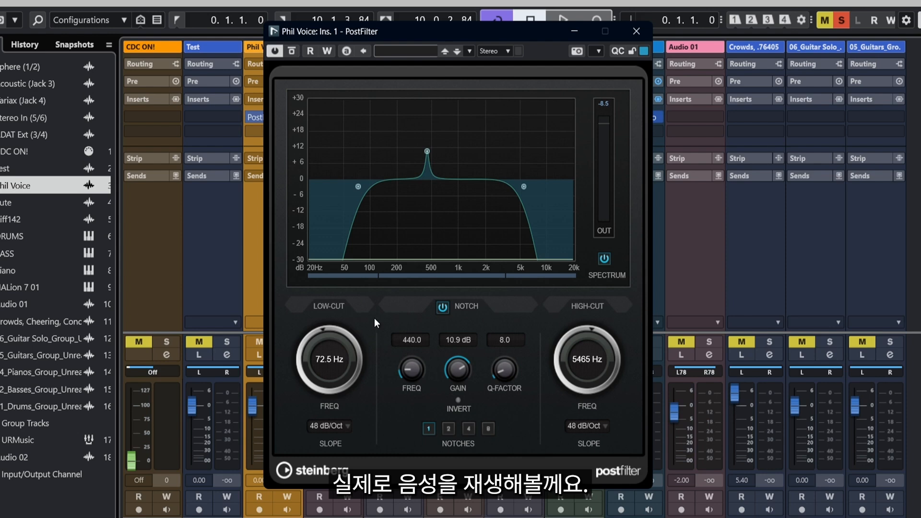
# Step: Raise the notch gain to about 18.3 dB during playback and reset its frequency to 440 Hz
pyautogui.press('space')
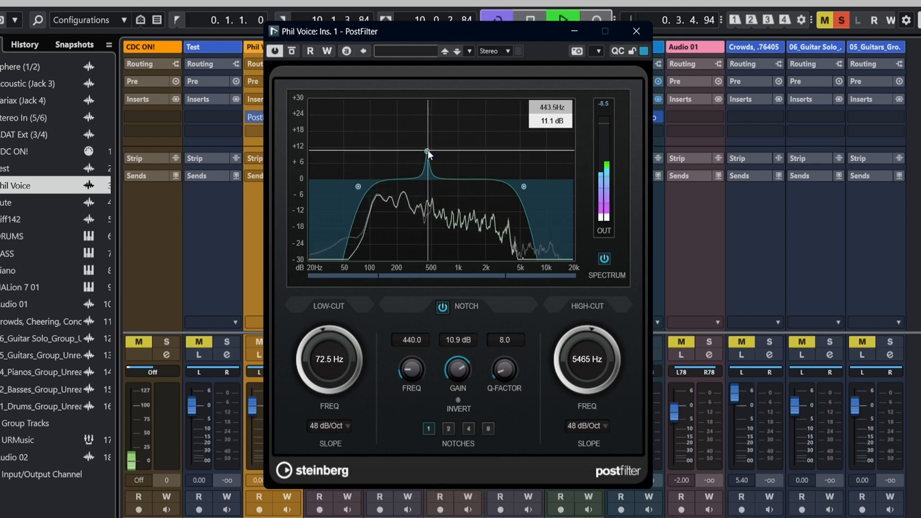
pyautogui.moveTo(428, 150); pyautogui.dragTo(426, 130)
pyautogui.press('space')
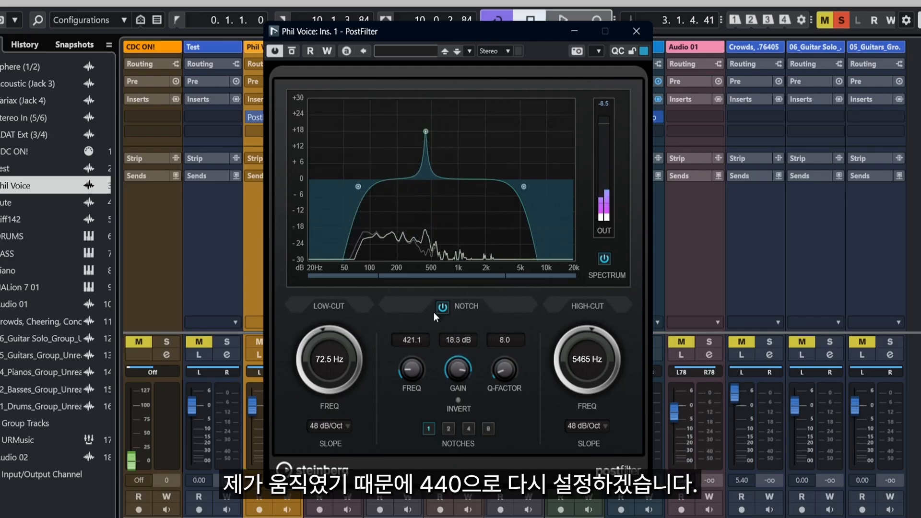
pyautogui.doubleClick(412, 341)
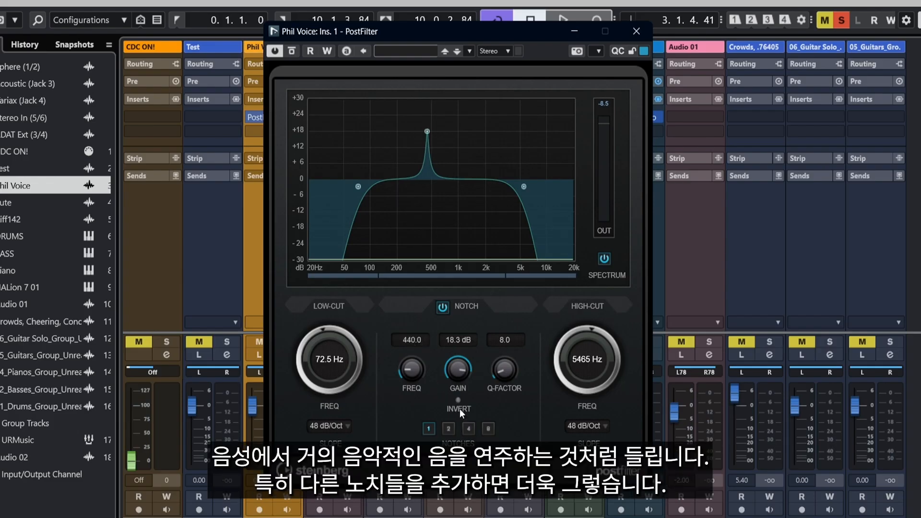
# Step: Switch the notch count to 8 and play the voice through the filter
pyautogui.press('space')
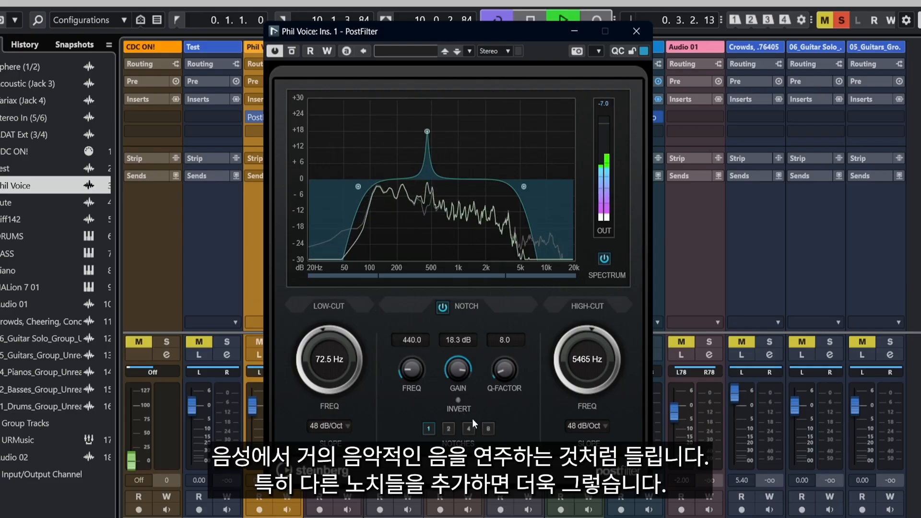
pyautogui.press('space')
pyautogui.click(488, 429)
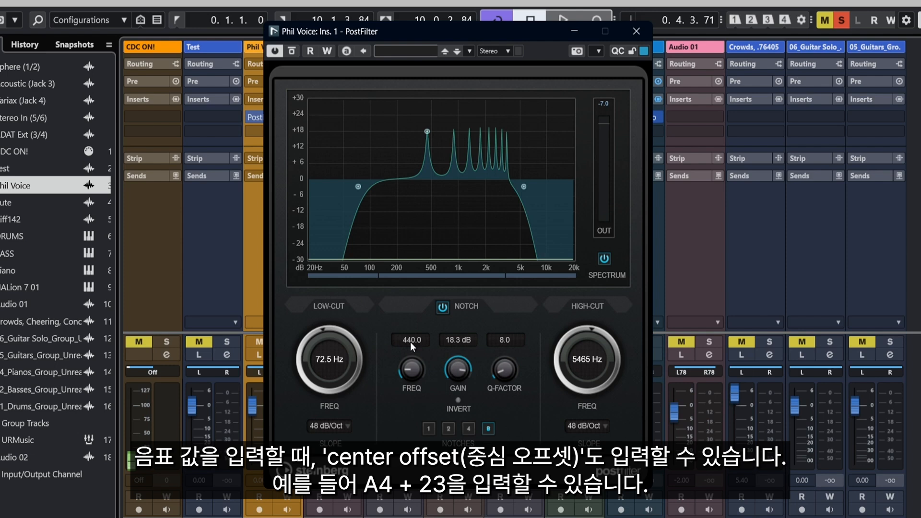
pyautogui.press('space')
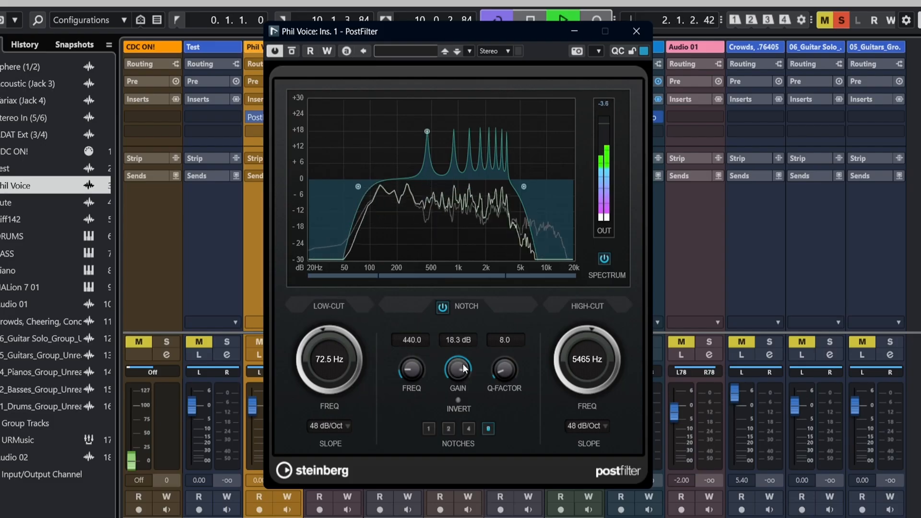
pyautogui.press('space')
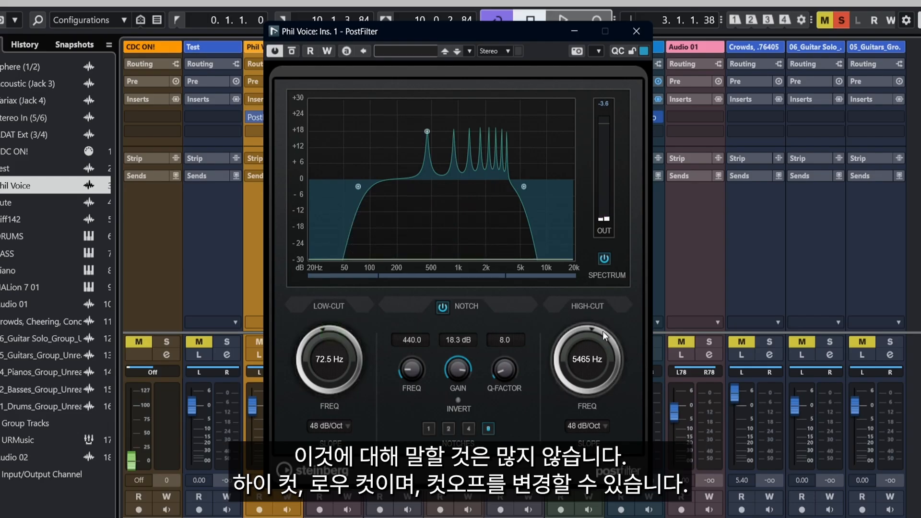
# Step: Set the low-cut slope to 12 dB/Oct and raise the low-cut frequency to 97.1 Hz
pyautogui.click(331, 427)
pyautogui.click(330, 437)
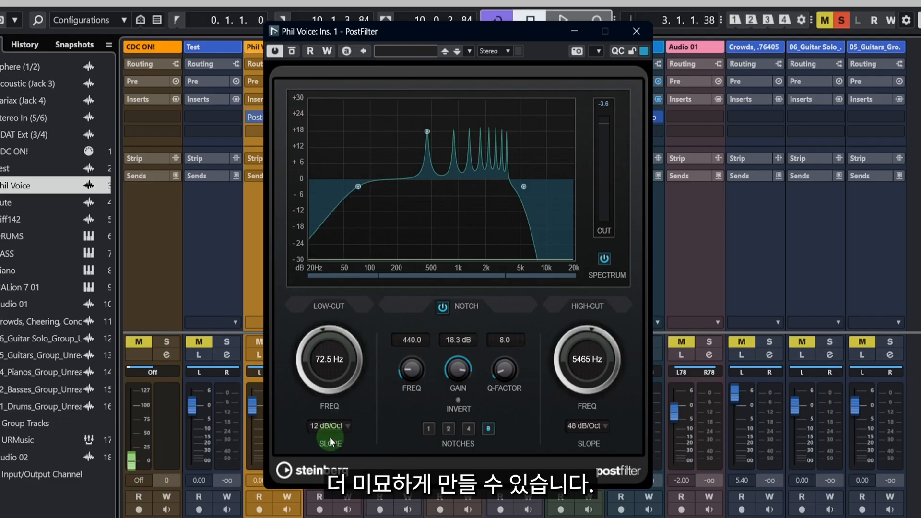
pyautogui.press('space')
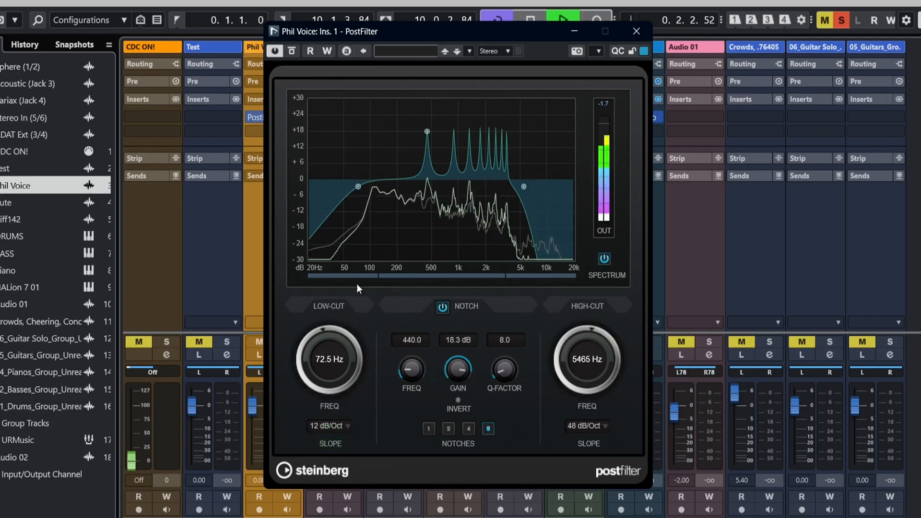
pyautogui.scroll(4, 322, 353)
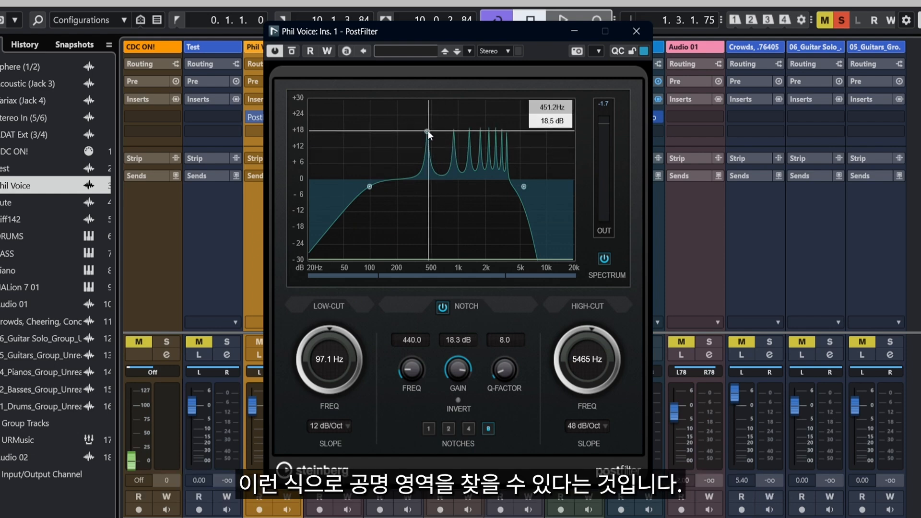
# Step: Invert the notches and move the notch band to about 183 Hz at -12.7 dB
pyautogui.moveTo(427, 131); pyautogui.dragTo(403, 139)
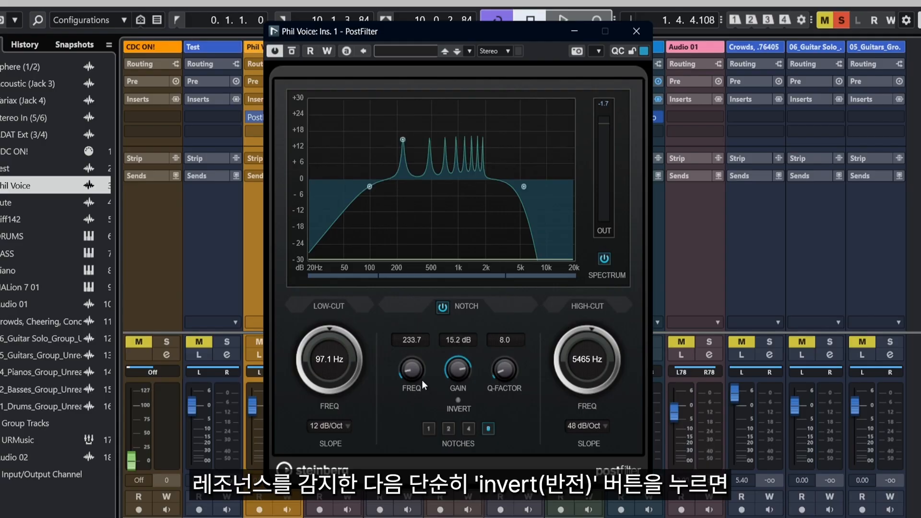
pyautogui.click(459, 402)
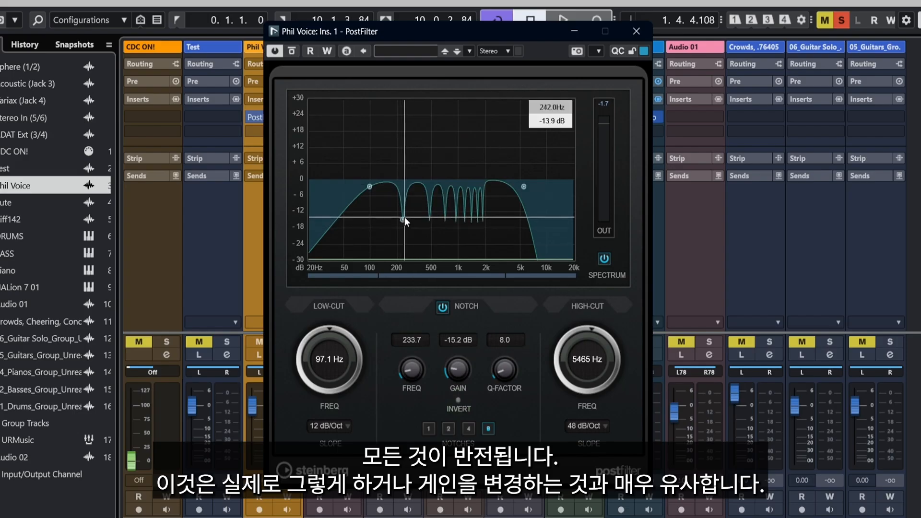
pyautogui.moveTo(404, 217)
pyautogui.mouseDown()
pyautogui.moveTo(404, 137)
pyautogui.moveTo(397, 215)
pyautogui.mouseUp()
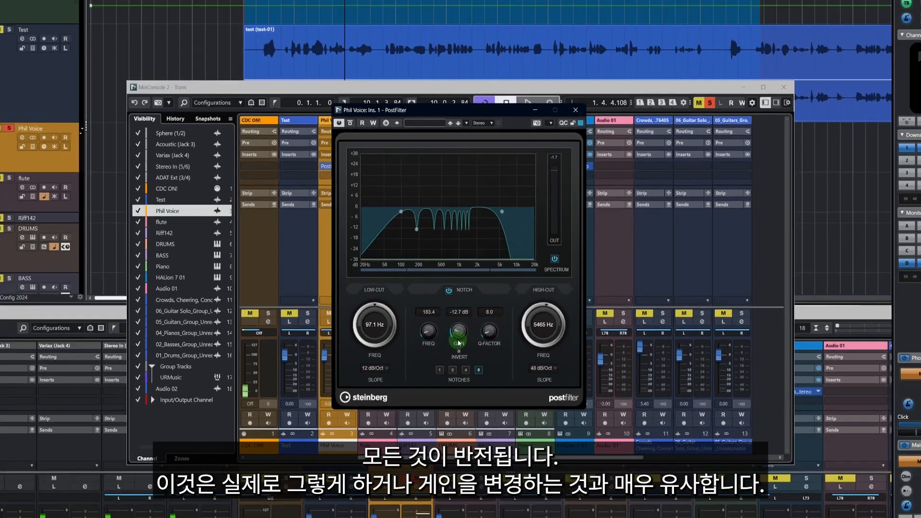